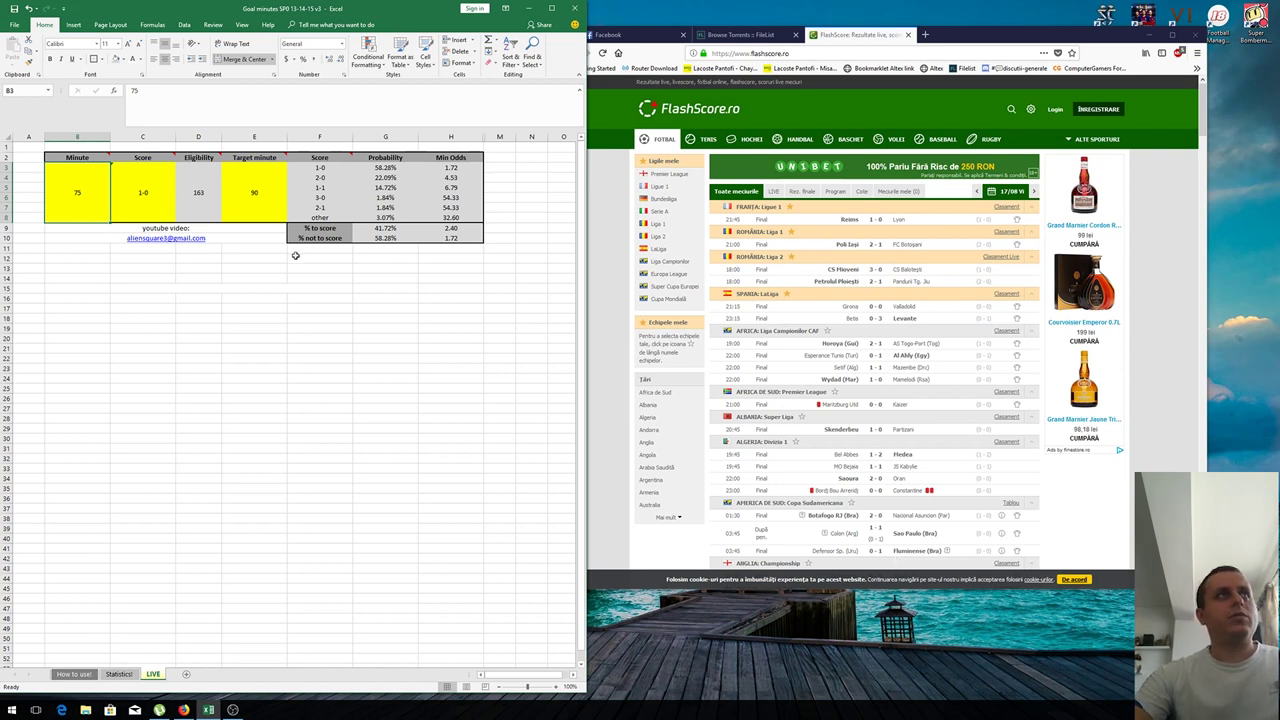
# Step: Zoom the LIVE sheet to about 130% so the minute, score and probability table reads larger
pyautogui.scroll(2, 260, 303)
pyautogui.scroll(1, 160, 263)
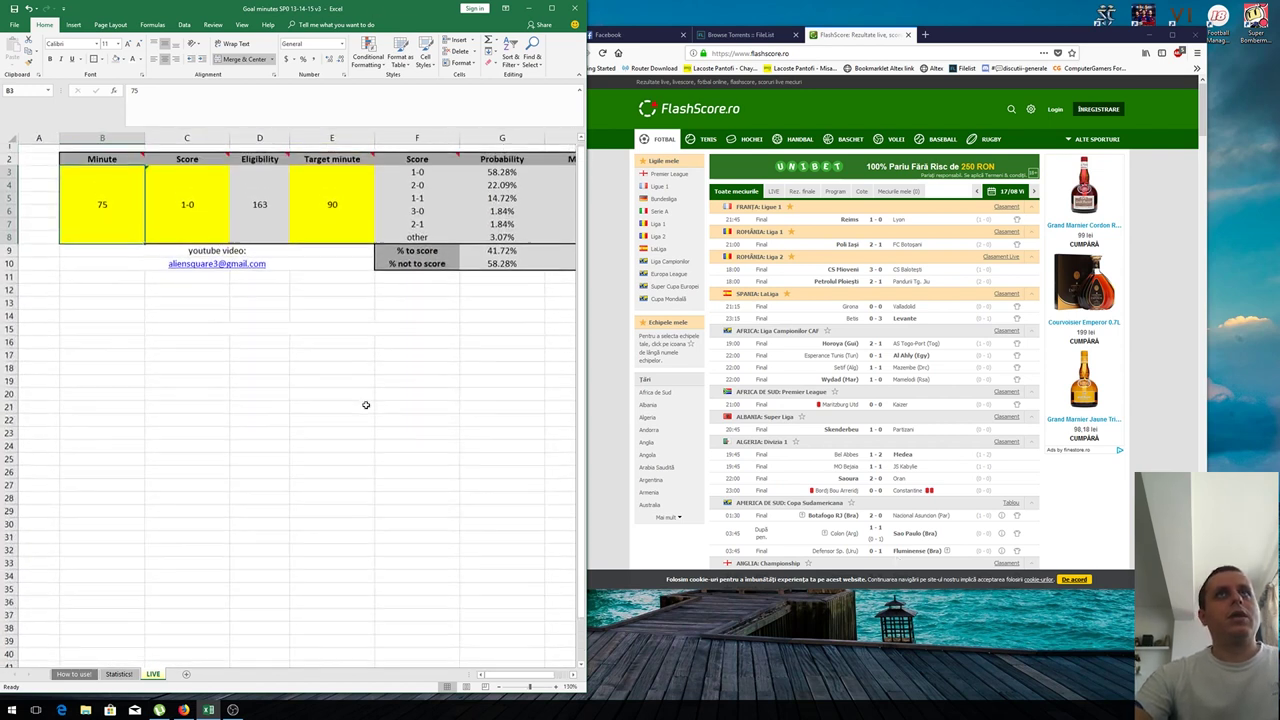
# Step: Widen the Excel window to reveal the Min Odds column, then check the score and target minute inputs
pyautogui.moveTo(585, 166); pyautogui.dragTo(762, 208)
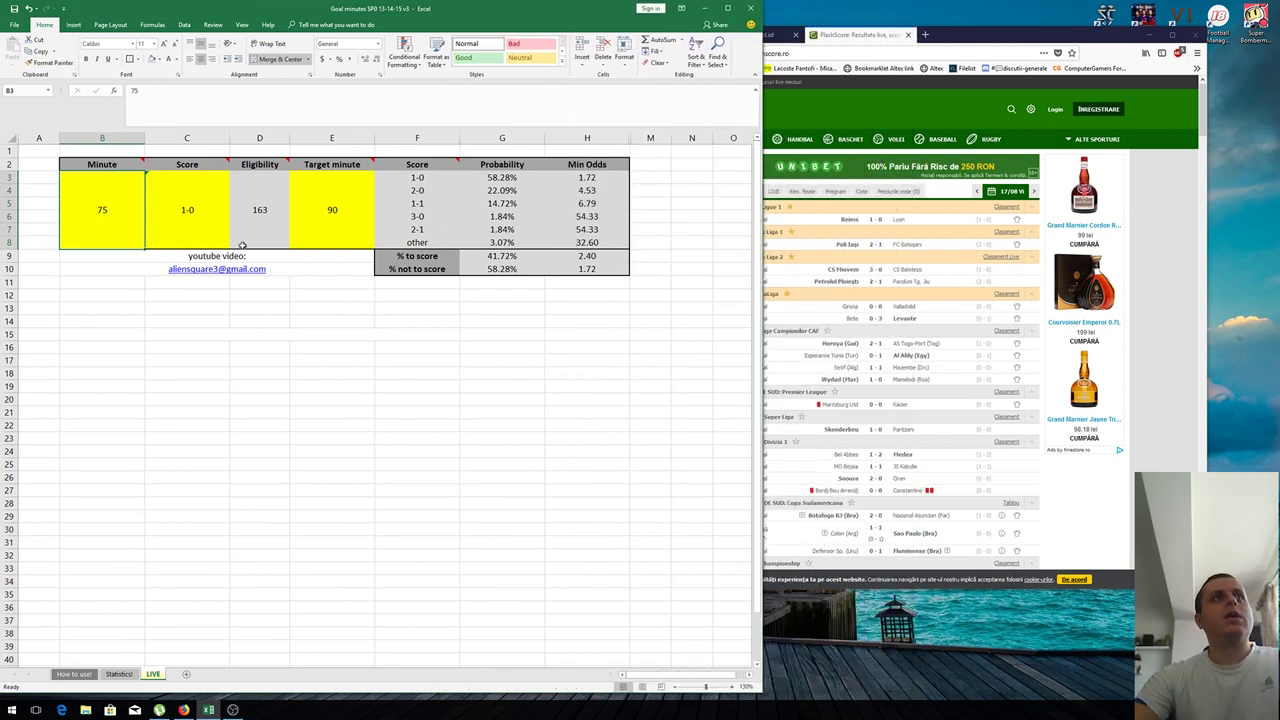
pyautogui.click(189, 213)
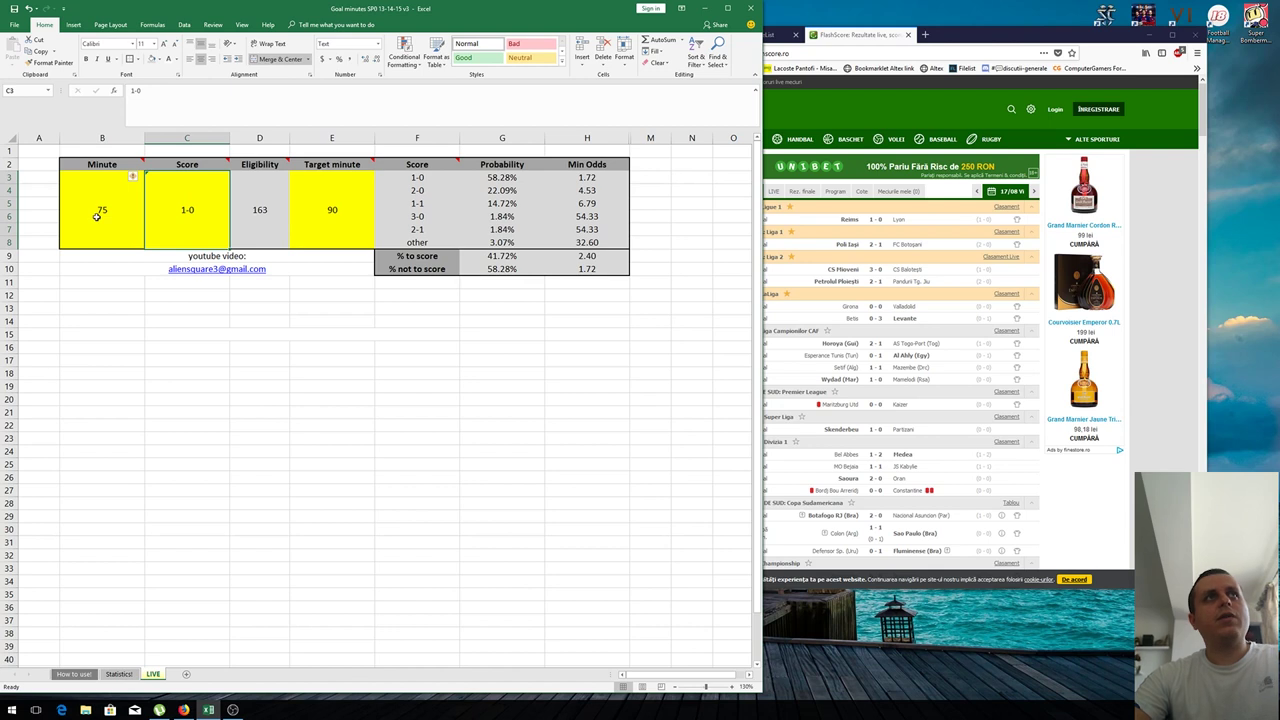
pyautogui.click(335, 225)
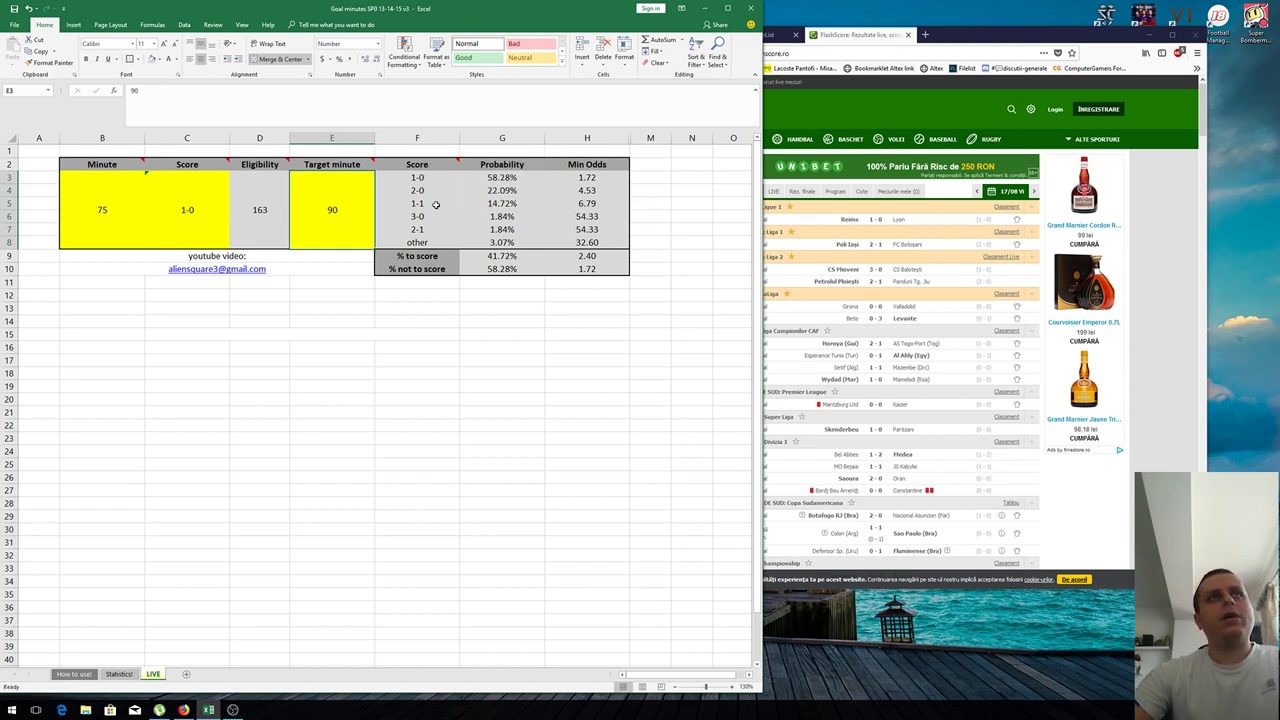
pyautogui.moveTo(428, 178); pyautogui.dragTo(440, 229)
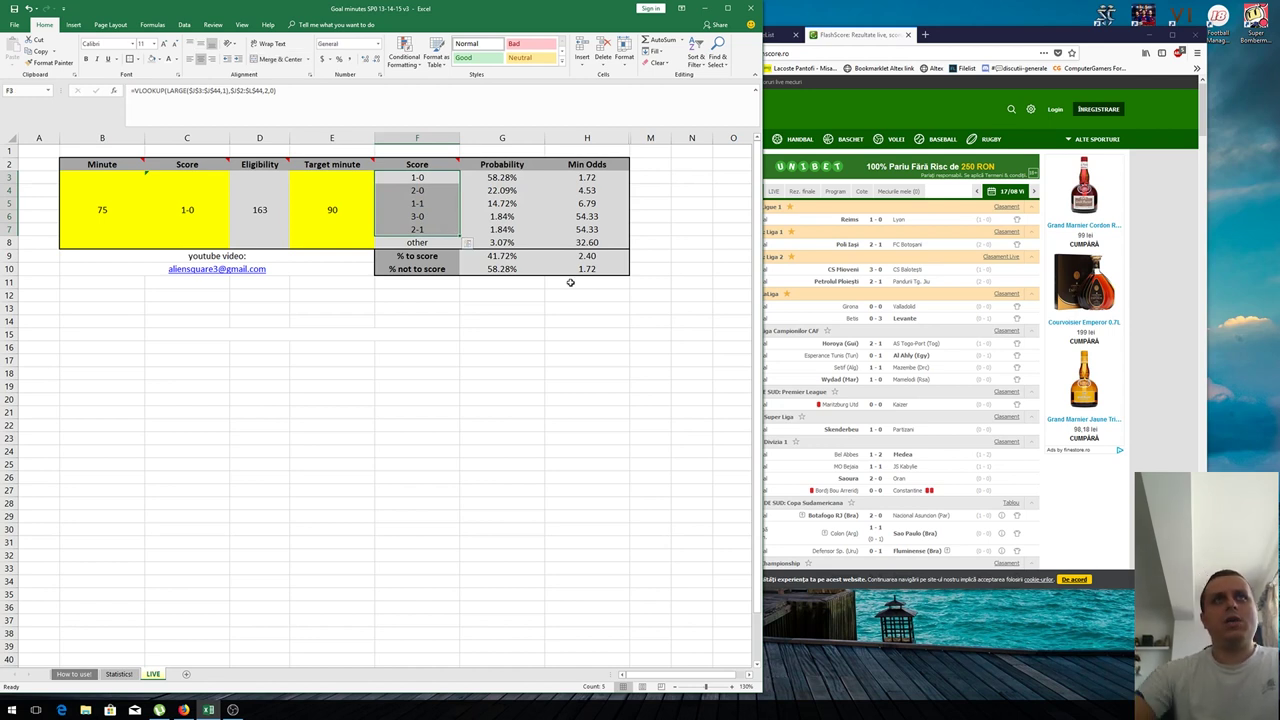
pyautogui.click(355, 195)
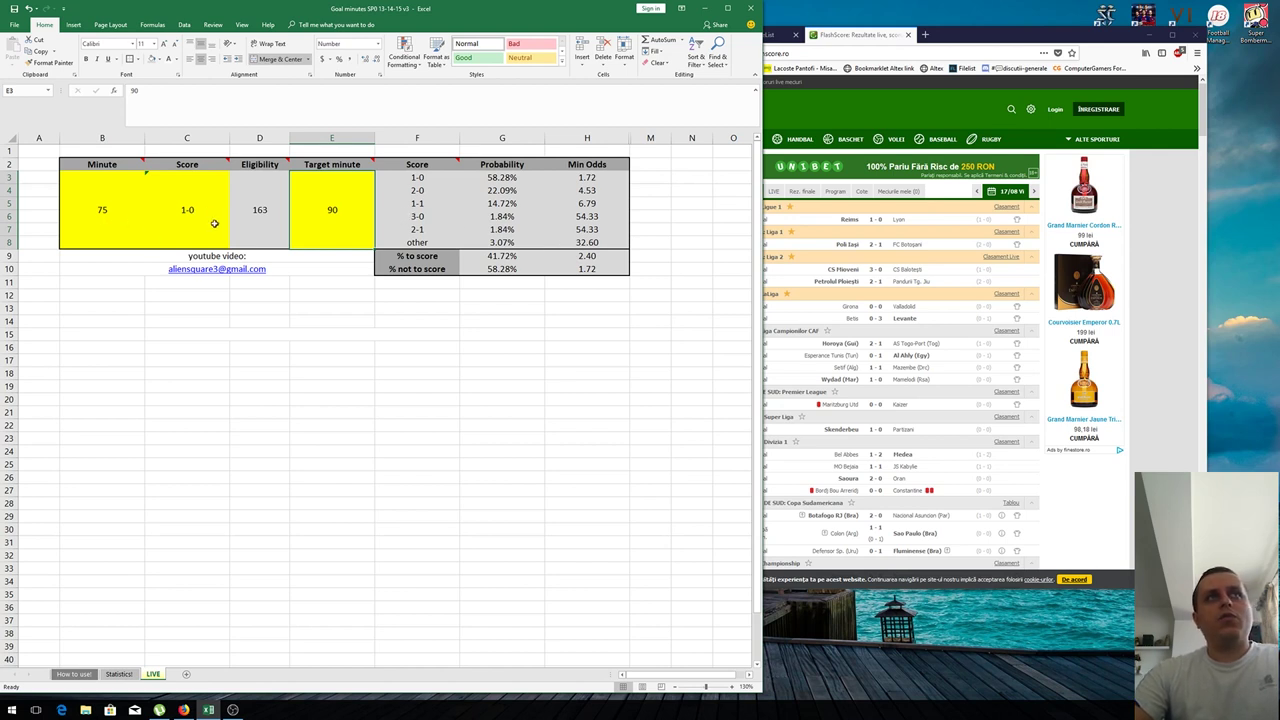
pyautogui.click(503, 177)
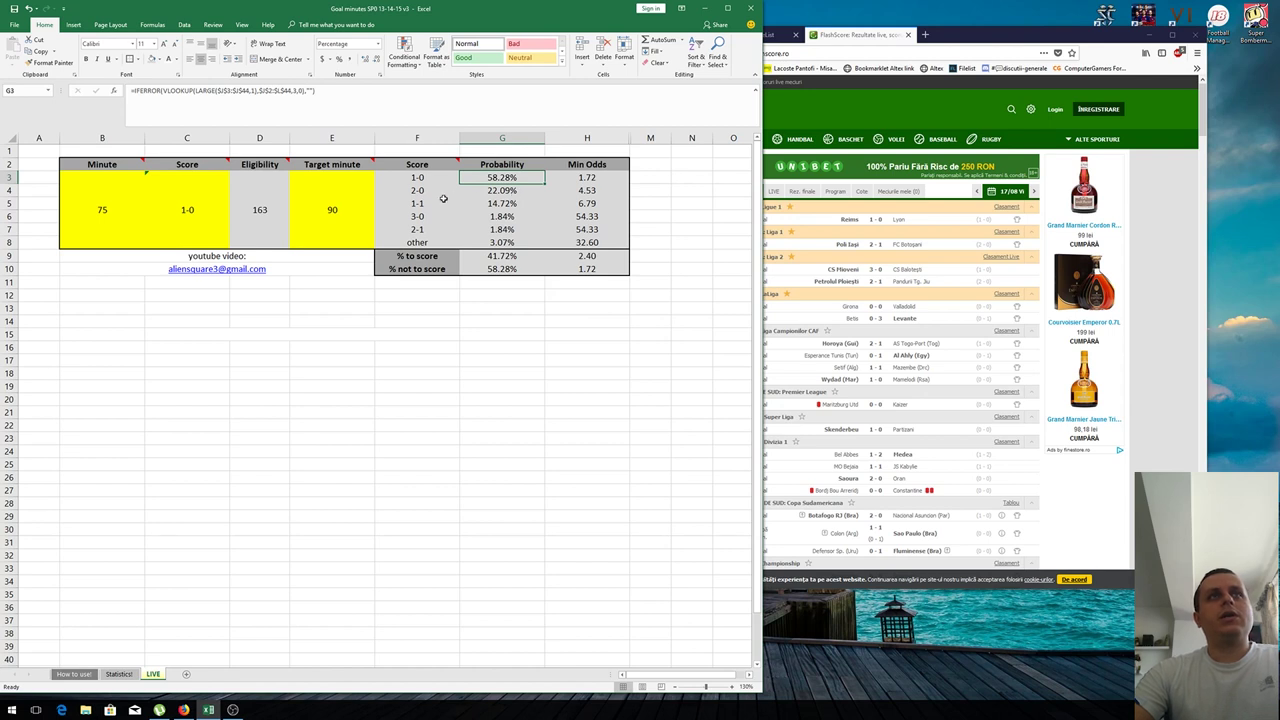
pyautogui.click(501, 193)
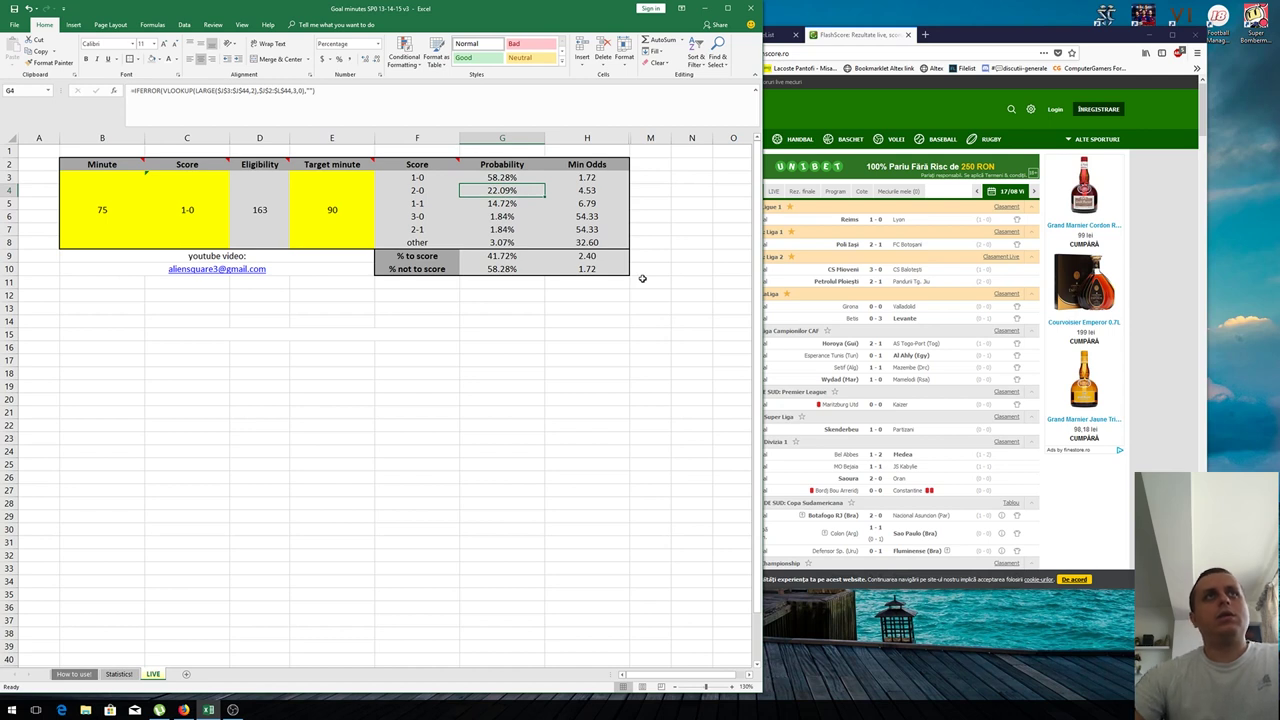
pyautogui.click(516, 206)
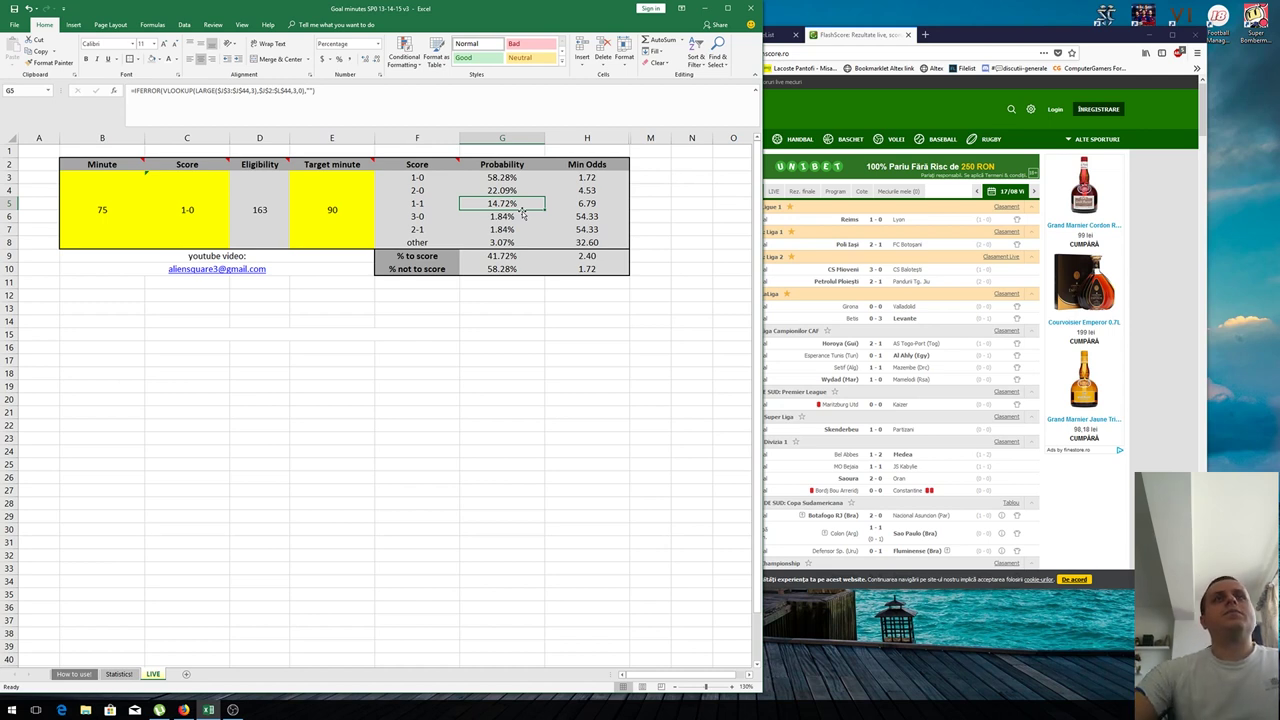
pyautogui.click(519, 177)
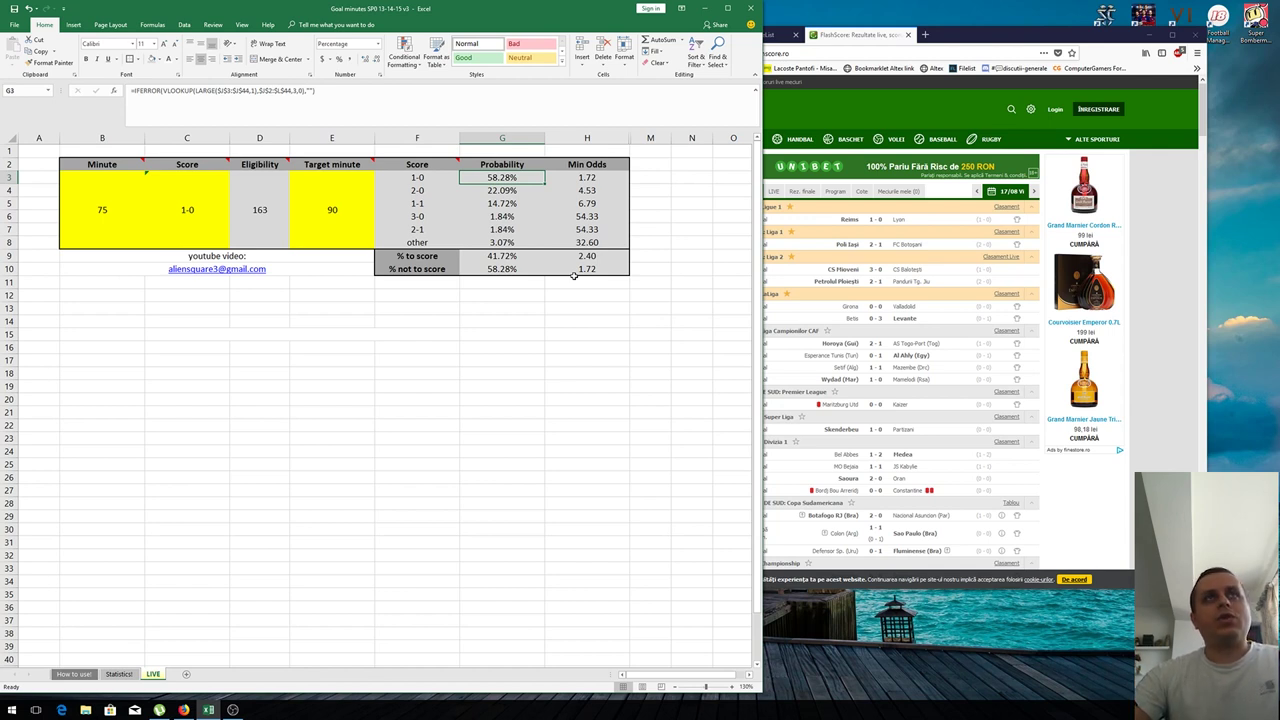
pyautogui.click(417, 177)
pyautogui.moveTo(417, 177); pyautogui.dragTo(587, 178)
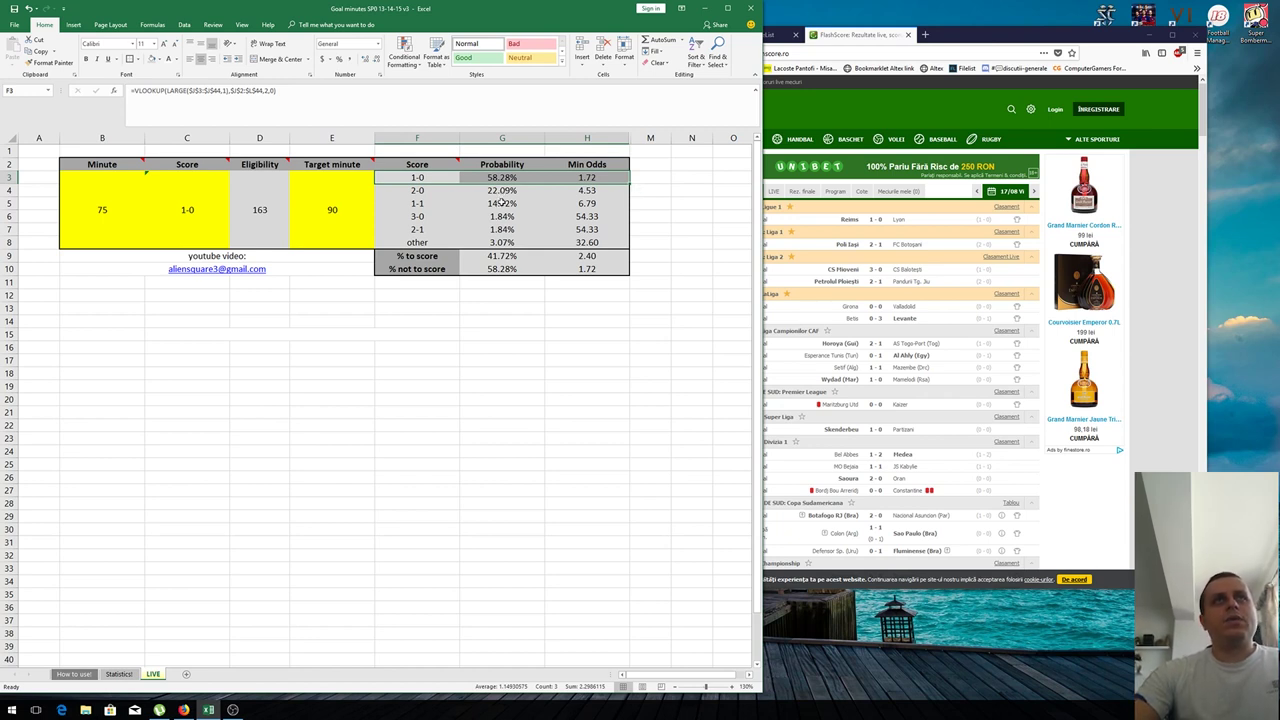
pyautogui.click(498, 192)
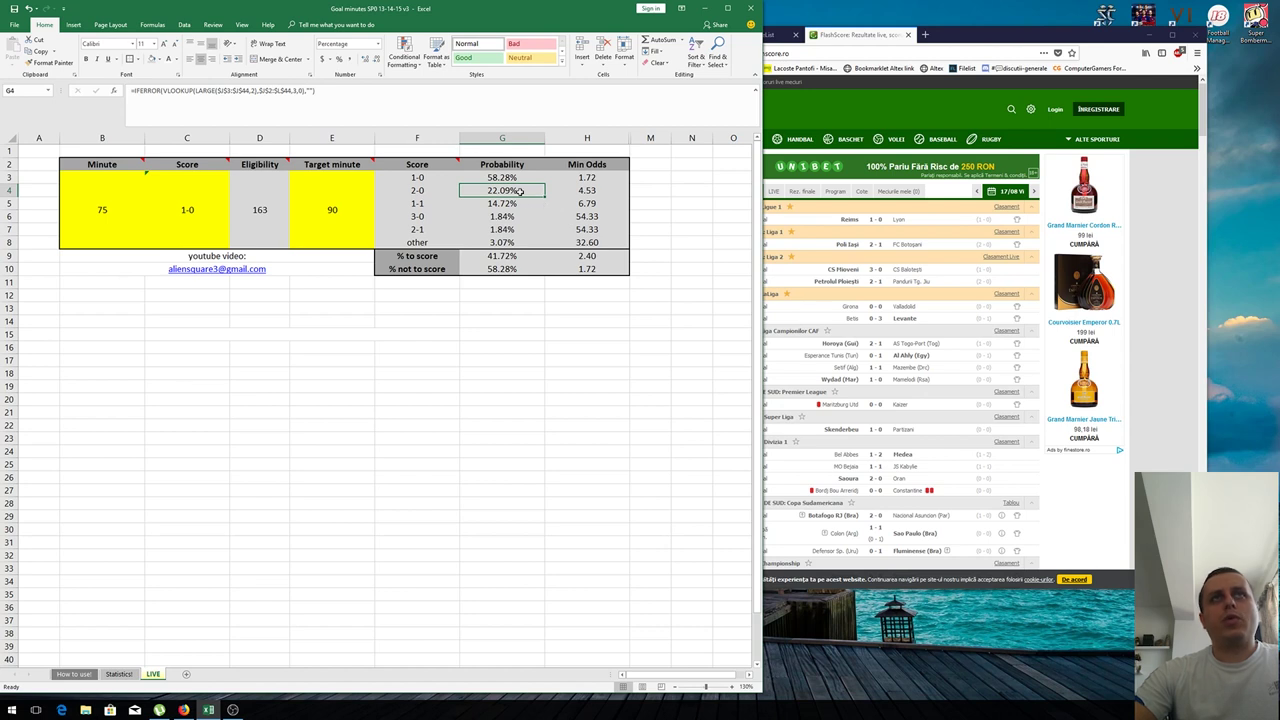
pyautogui.moveTo(520, 193); pyautogui.dragTo(518, 205)
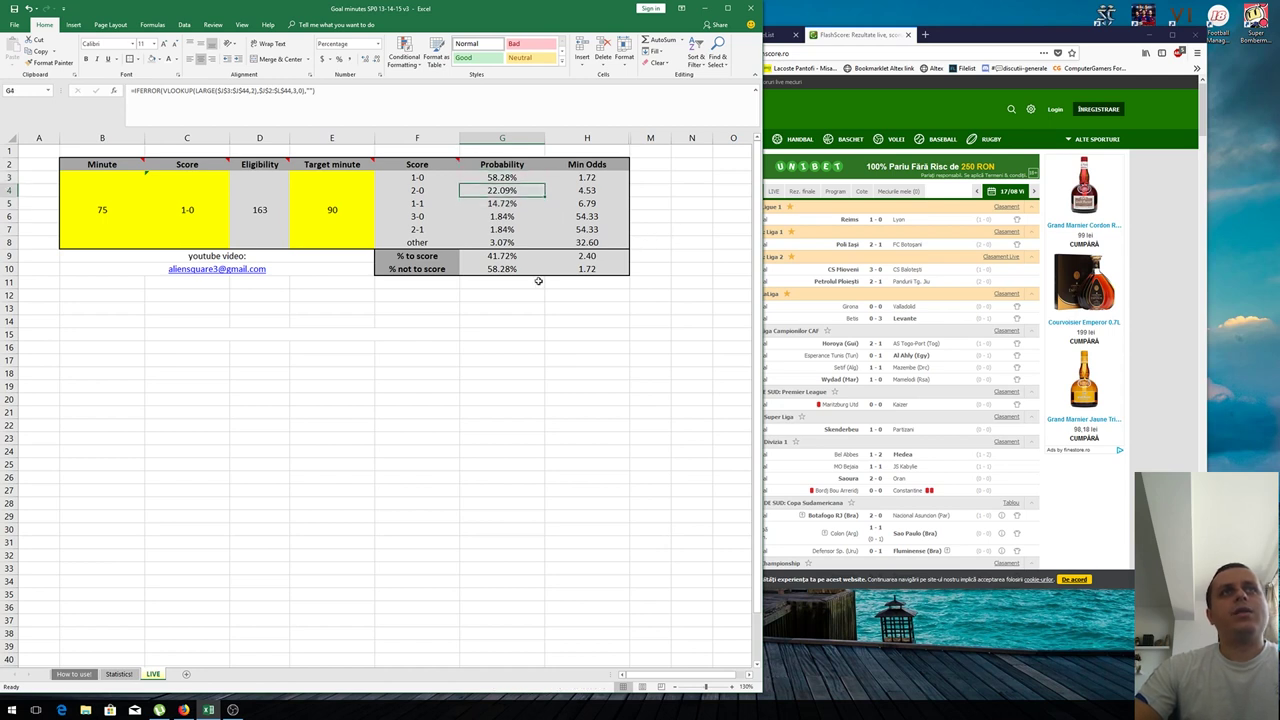
pyautogui.click(444, 254)
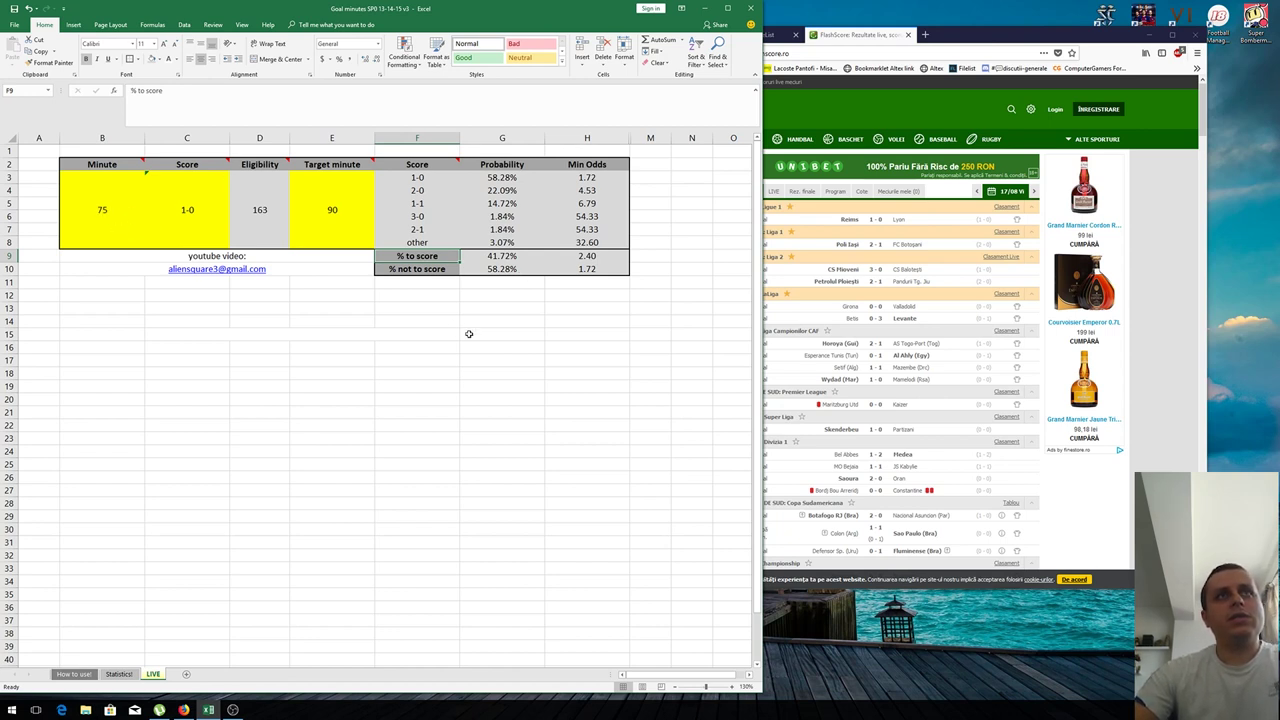
pyautogui.click(511, 259)
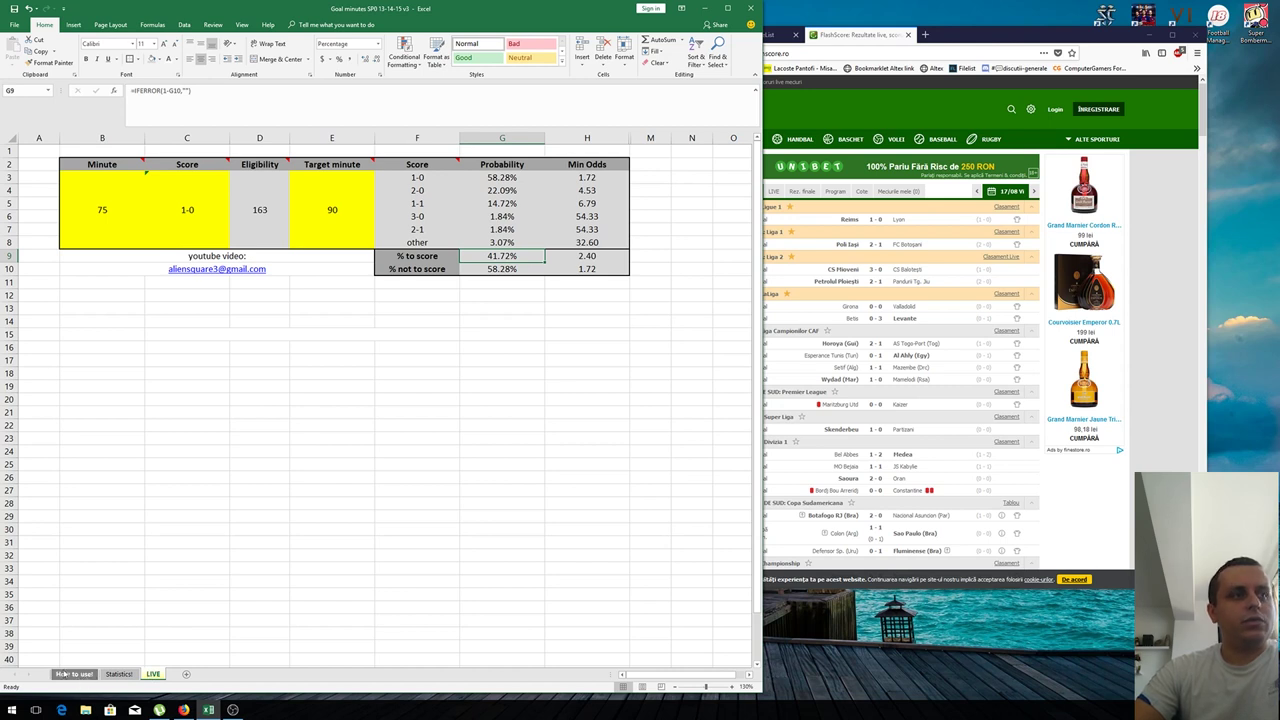
# Step: View the How to use! sheet zoomed to 115%, then move on to the Statistics sheet
pyautogui.click(87, 677)
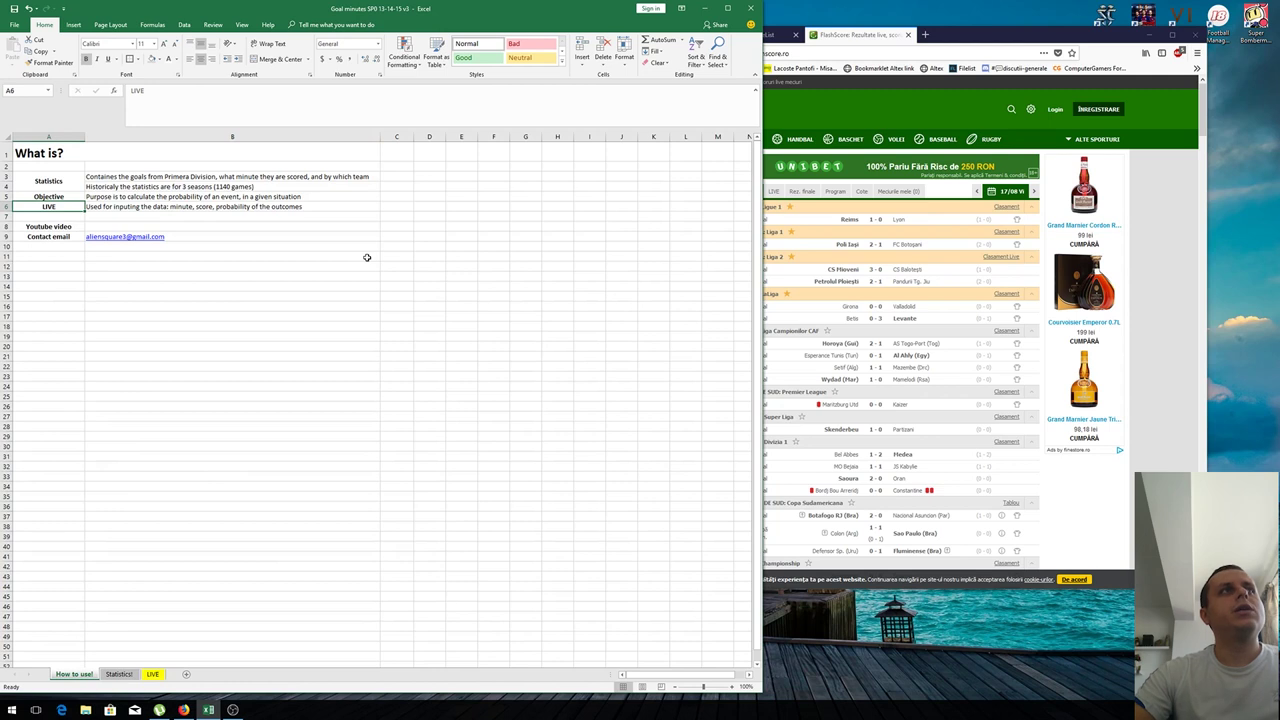
pyautogui.keyDown('ctrl'); pyautogui.scroll(1, 361, 270); pyautogui.keyUp('ctrl')
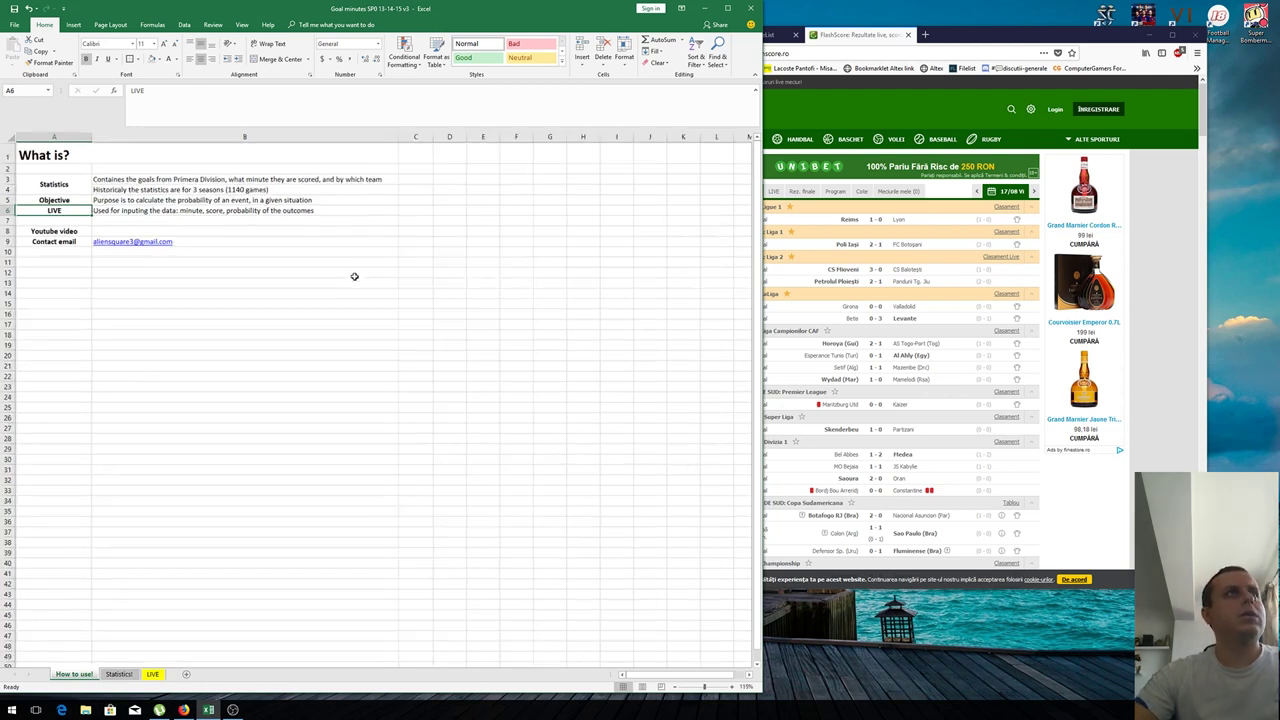
pyautogui.keyDown('ctrl'); pyautogui.scroll(1, 361, 270); pyautogui.keyUp('ctrl')
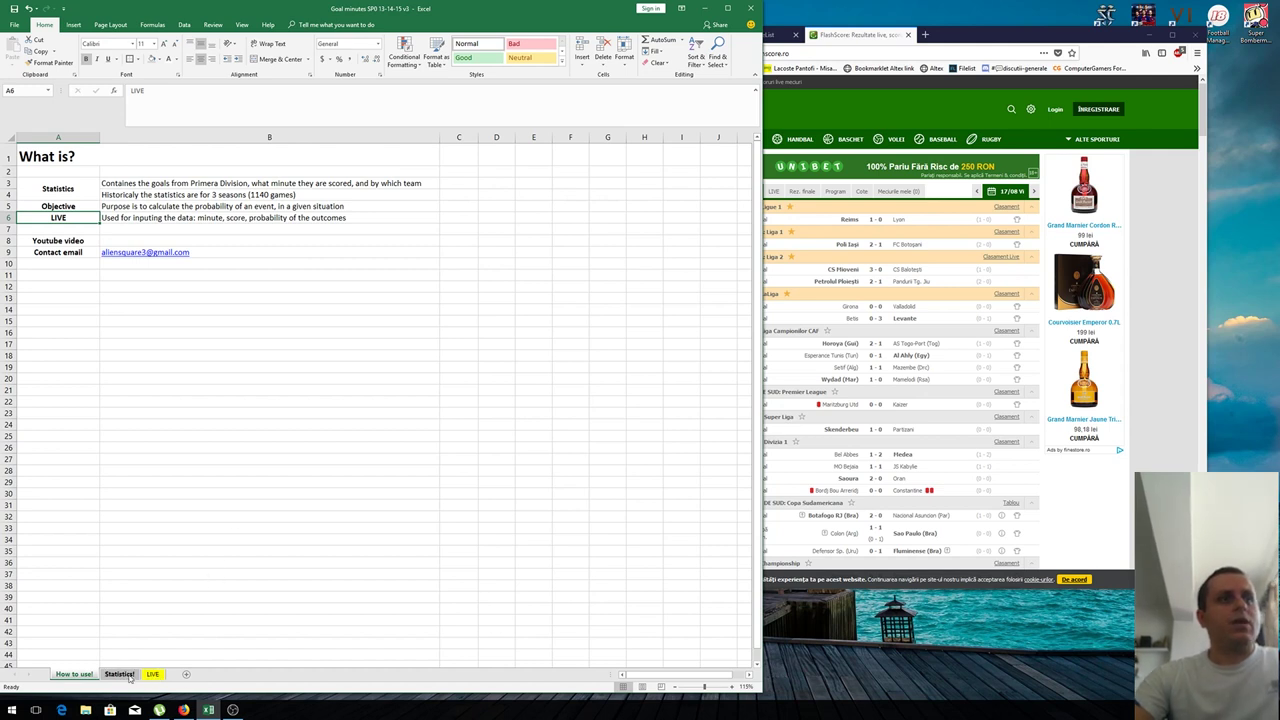
pyautogui.click(119, 674)
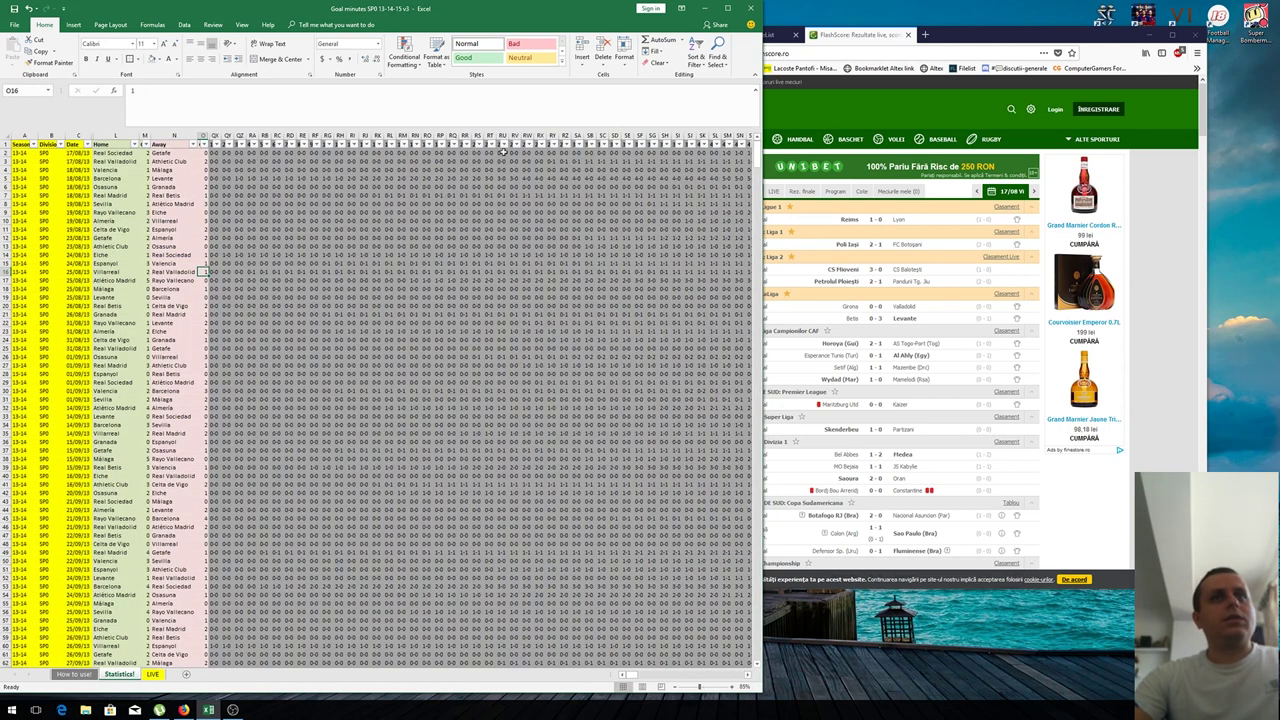
# Step: Select the Home team column on the Statistics sheet, then go back to the LIVE sheet
pyautogui.click(102, 135)
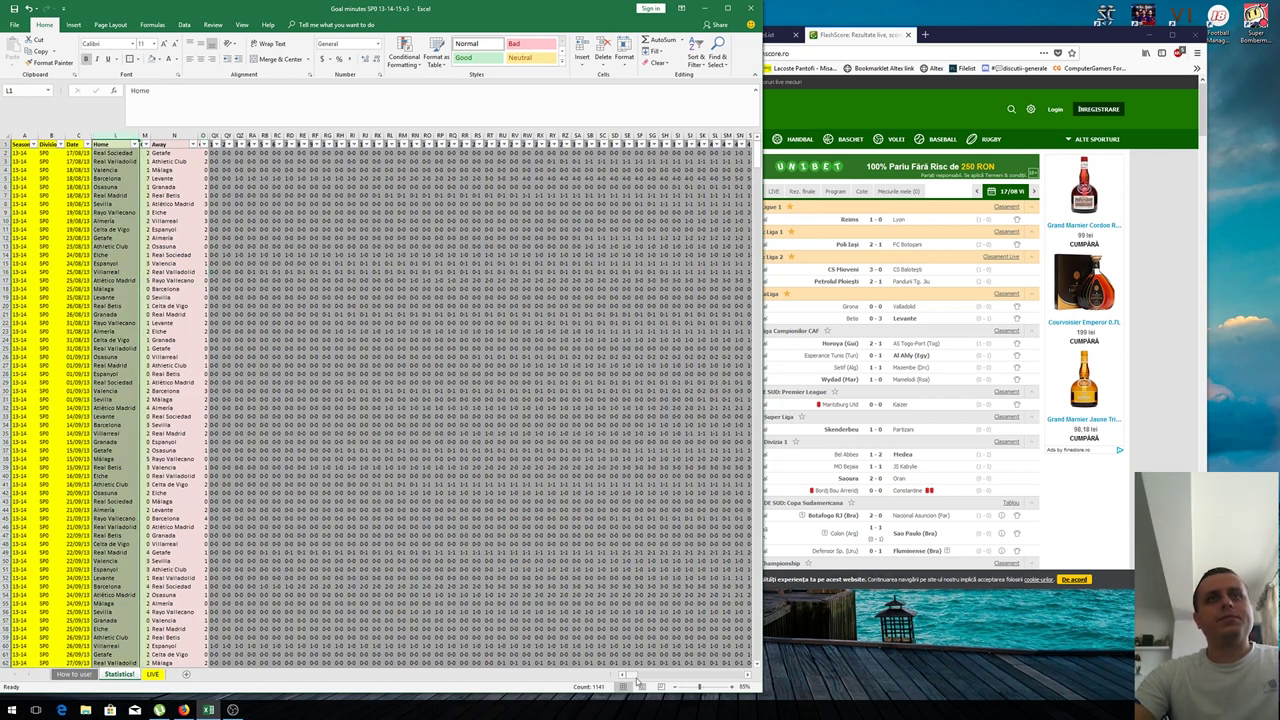
pyautogui.moveTo(632, 677)
pyautogui.mouseDown()
pyautogui.moveTo(656, 677)
pyautogui.moveTo(622, 677)
pyautogui.mouseUp()
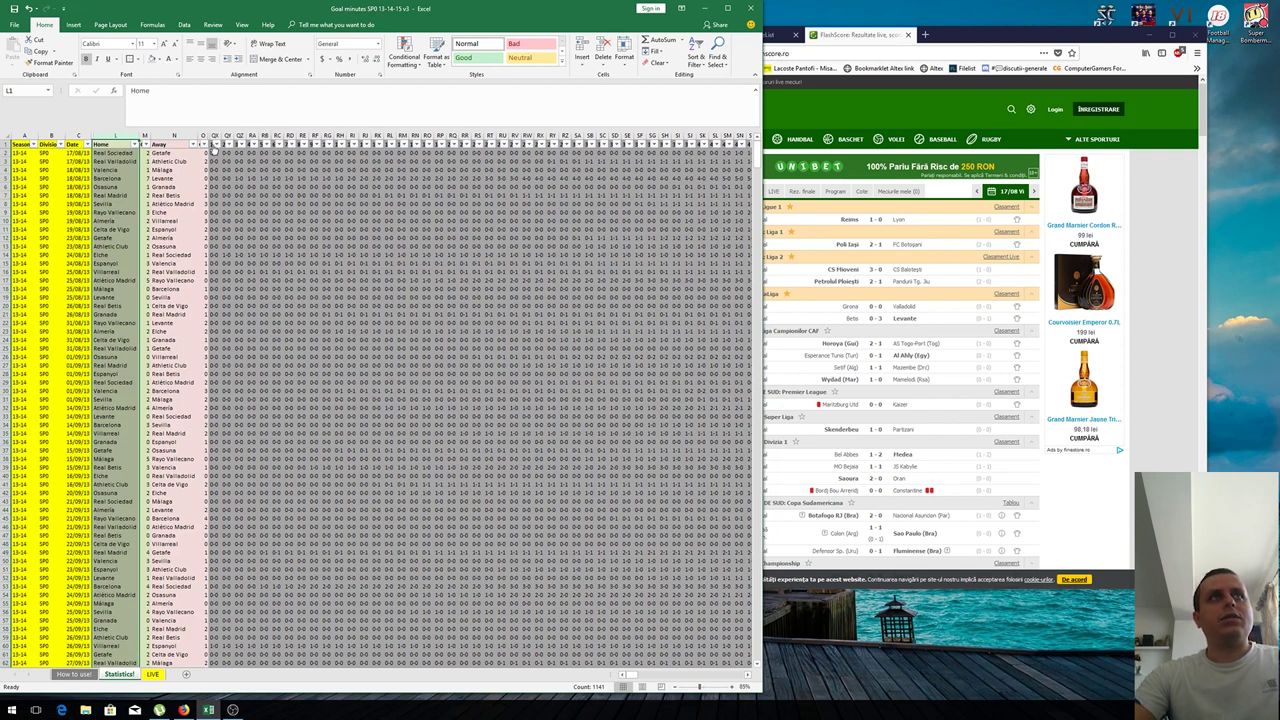
pyautogui.click(153, 674)
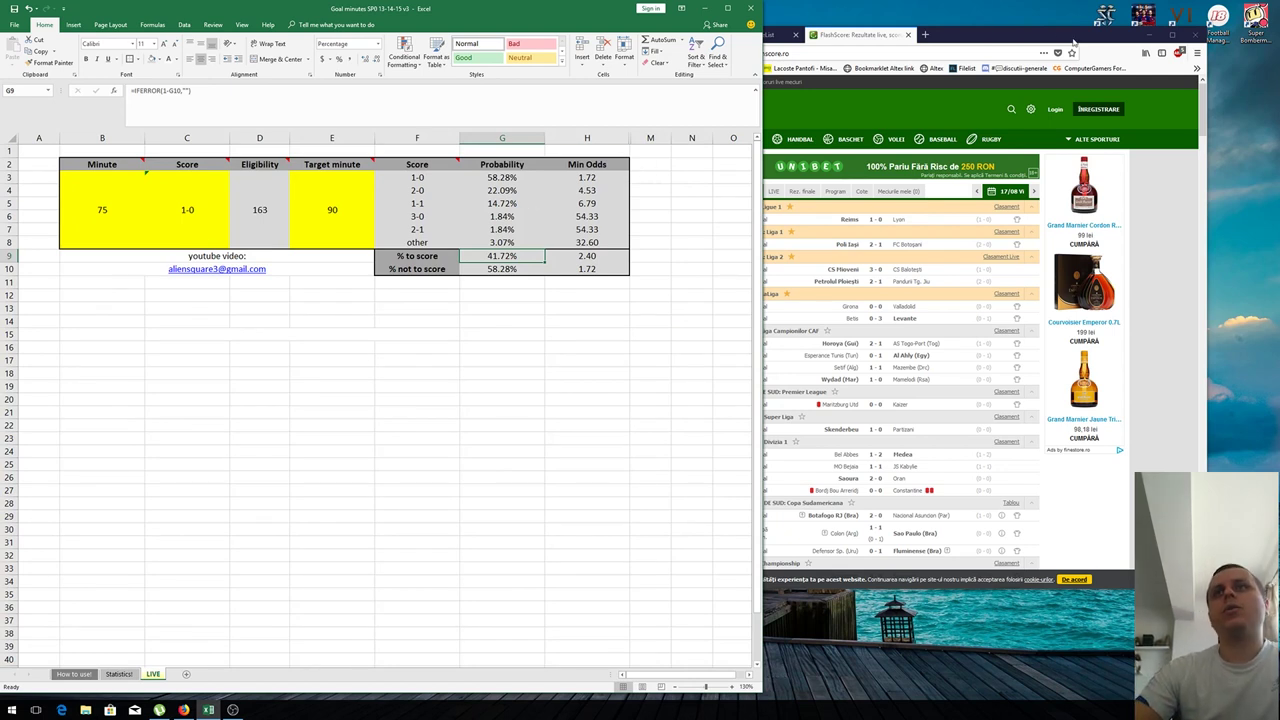
# Step: Enlarge the FlashScore window and open the Girona–Valladolid match summary
pyautogui.moveTo(1055, 38); pyautogui.dragTo(1108, 42)
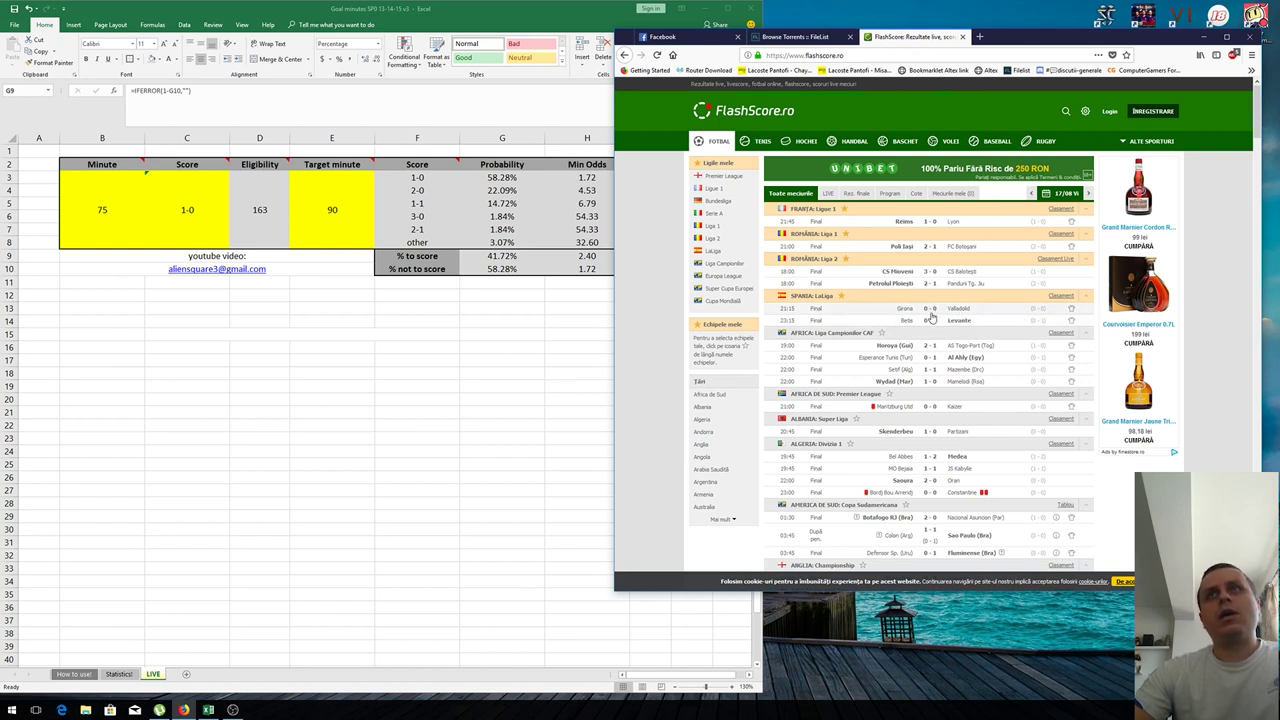
pyautogui.click(928, 314)
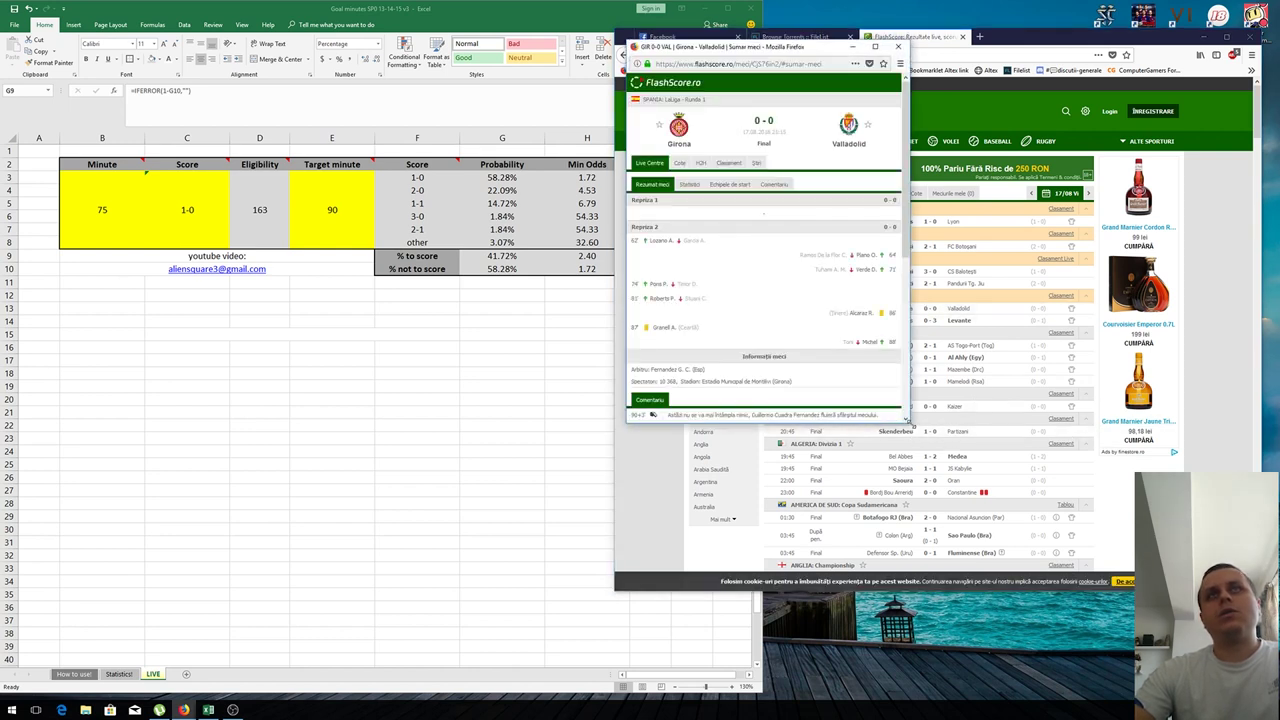
# Step: Place the Girona–Valladolid summary beside a narrower Excel window, then select the Minute cell
pyautogui.moveTo(908, 421); pyautogui.dragTo(1015, 463)
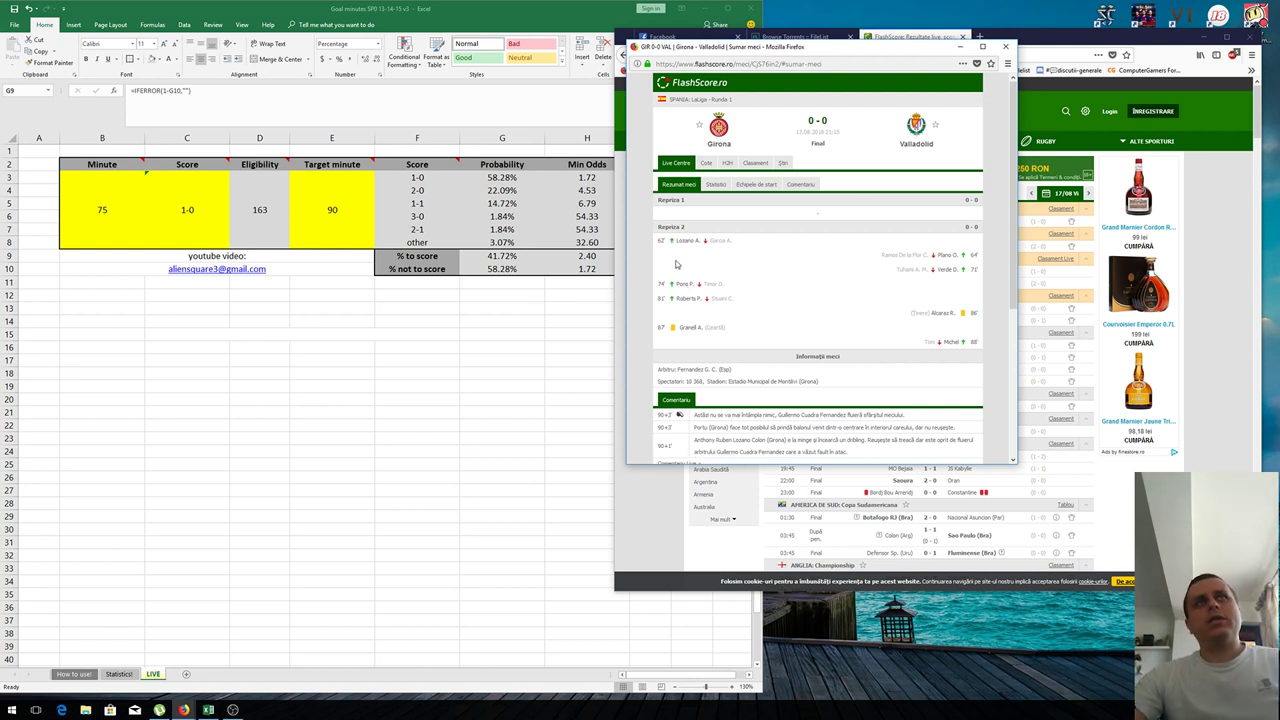
pyautogui.click(549, 18)
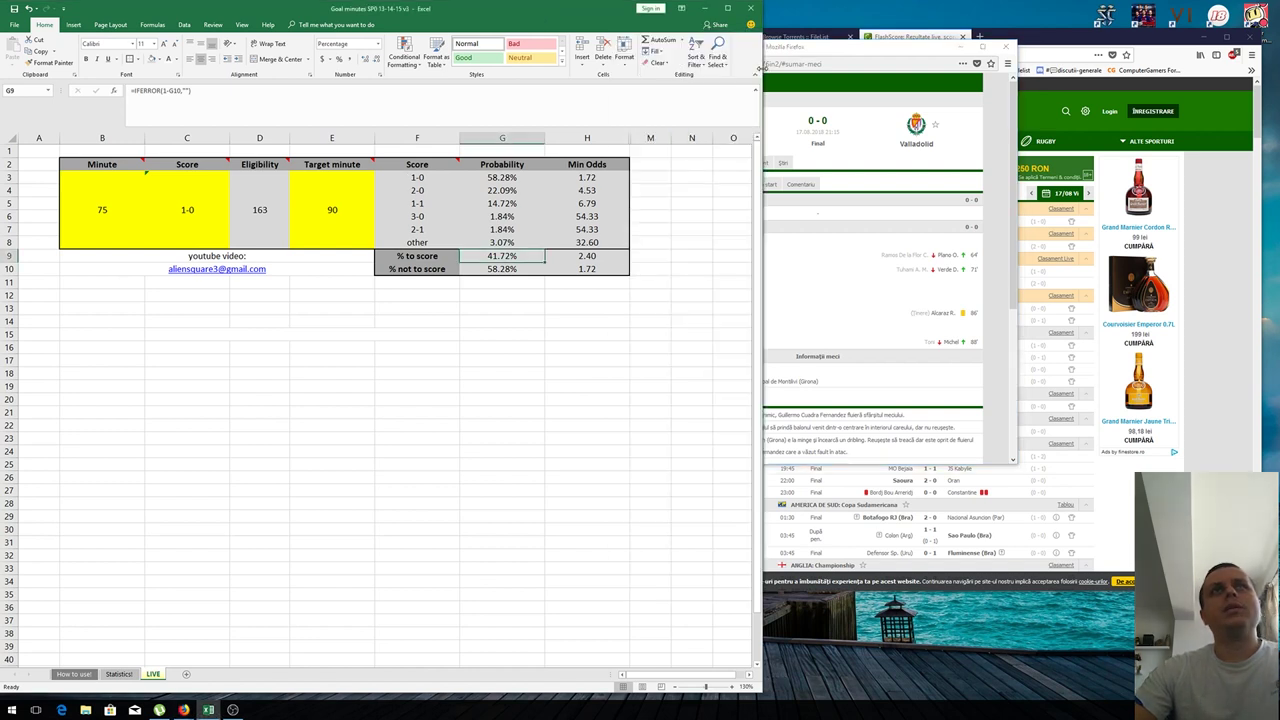
pyautogui.moveTo(761, 90)
pyautogui.mouseDown()
pyautogui.moveTo(595, 90)
pyautogui.moveTo(651, 90)
pyautogui.mouseUp()
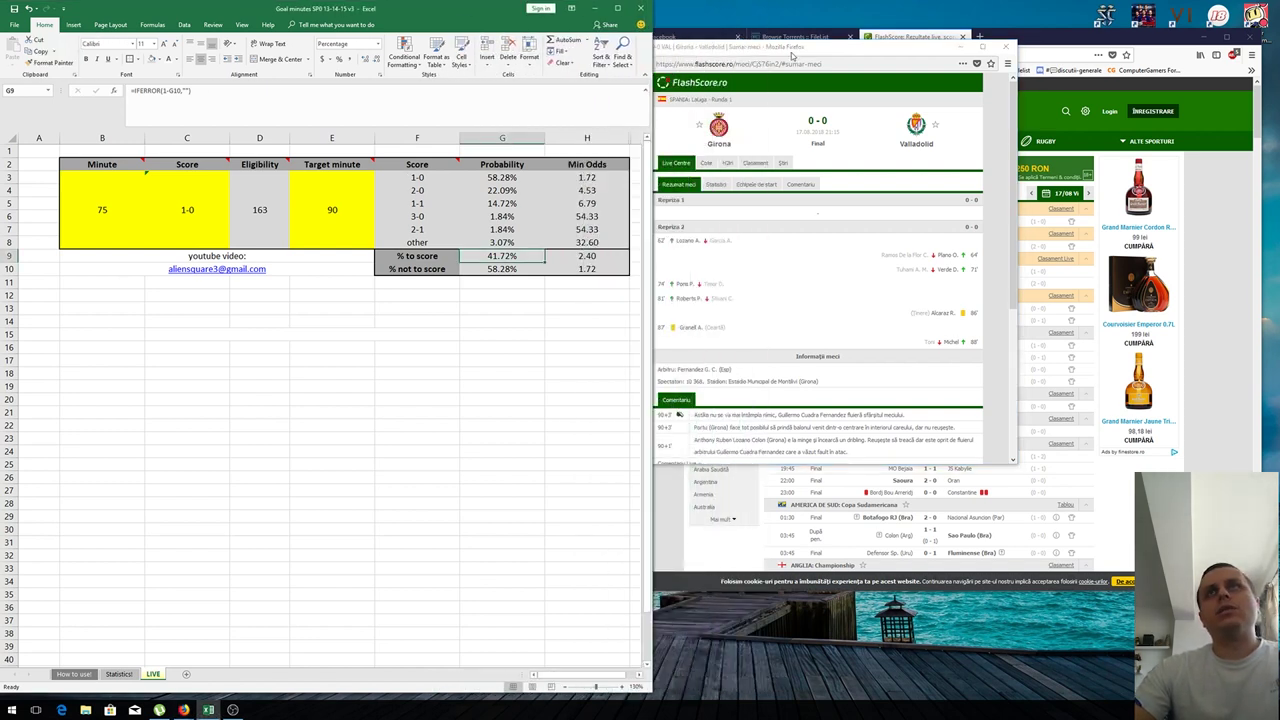
pyautogui.moveTo(793, 54); pyautogui.dragTo(901, 57)
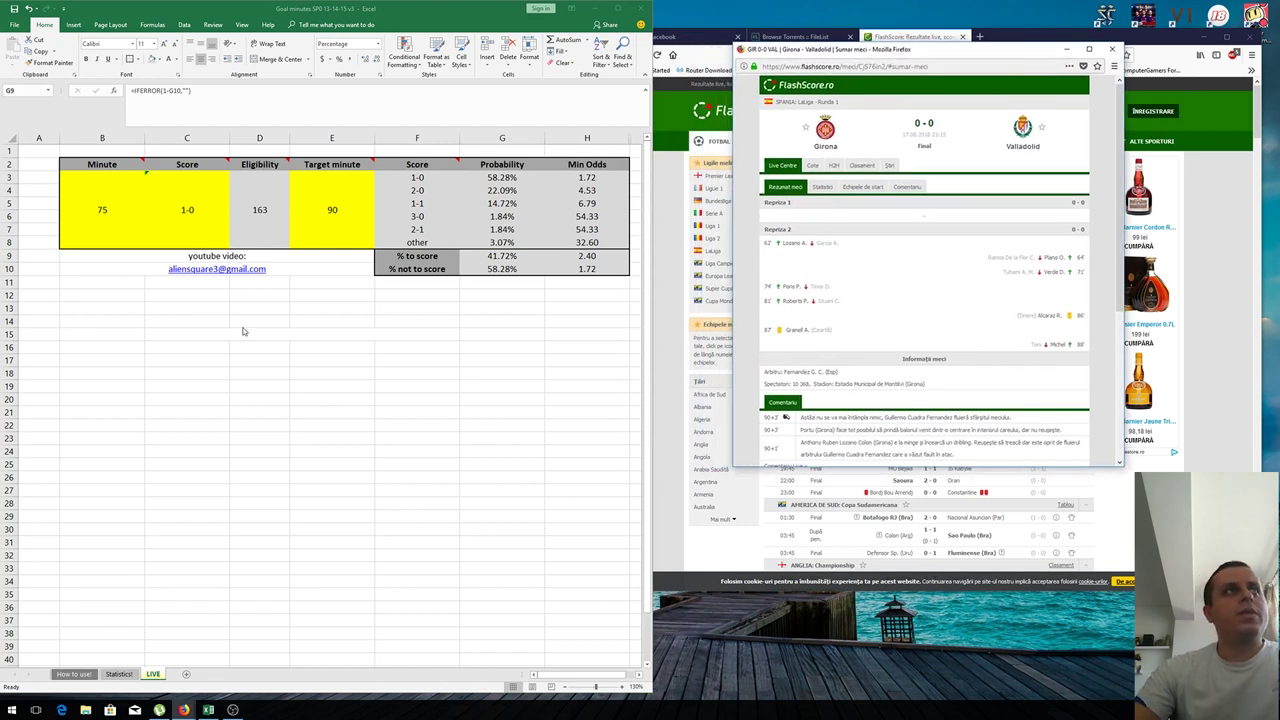
pyautogui.click(102, 209)
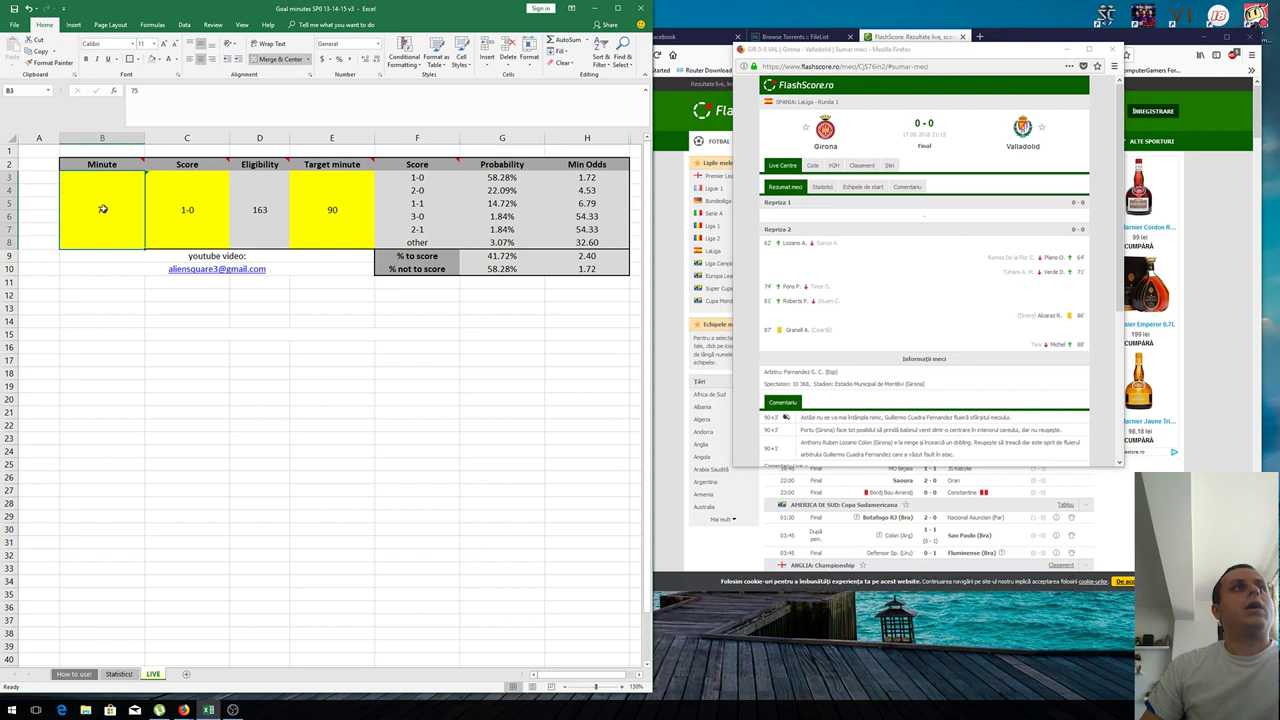
# Step: Enter minute 45 and score 0-0, then inspect the Eligibility formula in D3
pyautogui.write('45')
pyautogui.press('Tab')
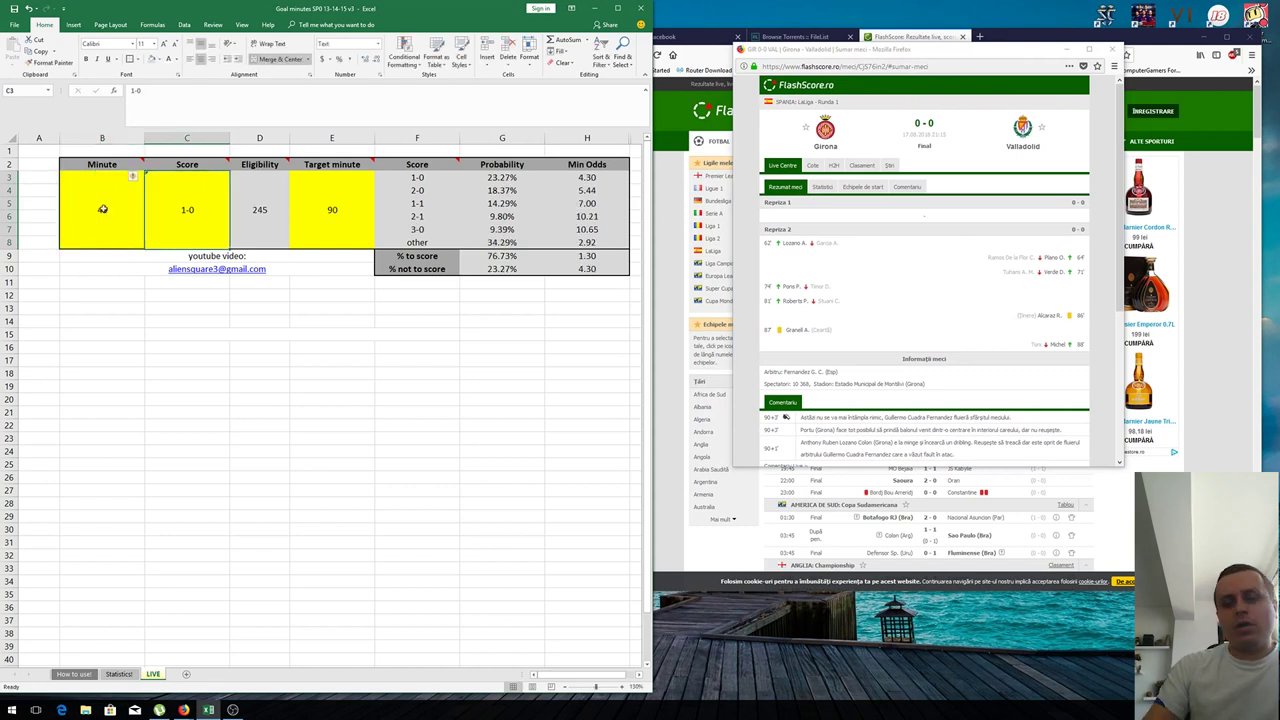
pyautogui.write('0-0')
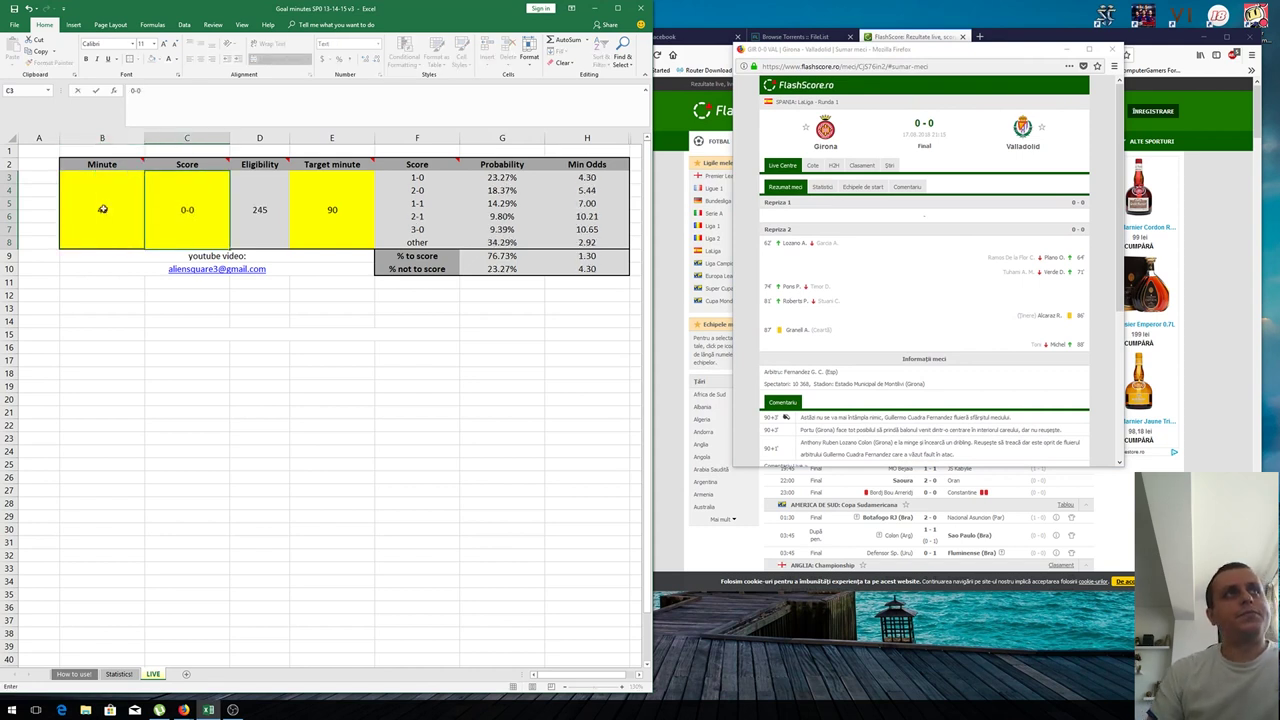
pyautogui.press('Return')
pyautogui.write('45')
pyautogui.click(262, 213)
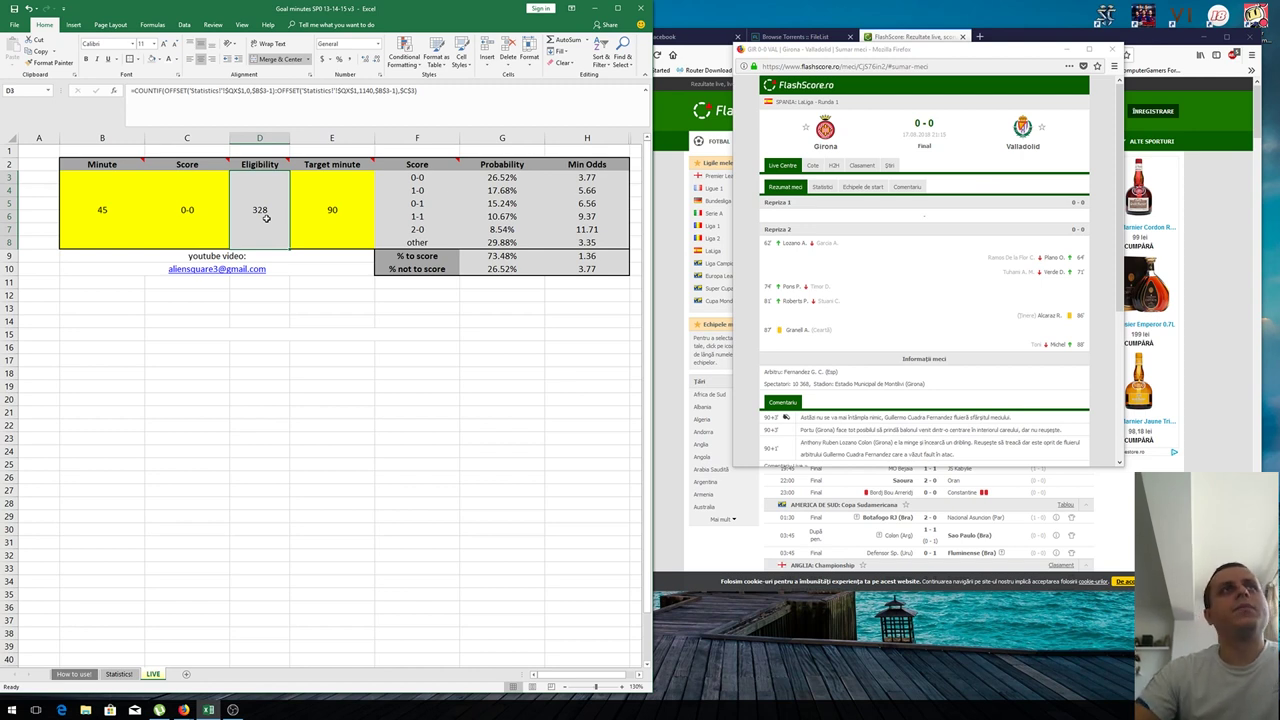
pyautogui.click(345, 215)
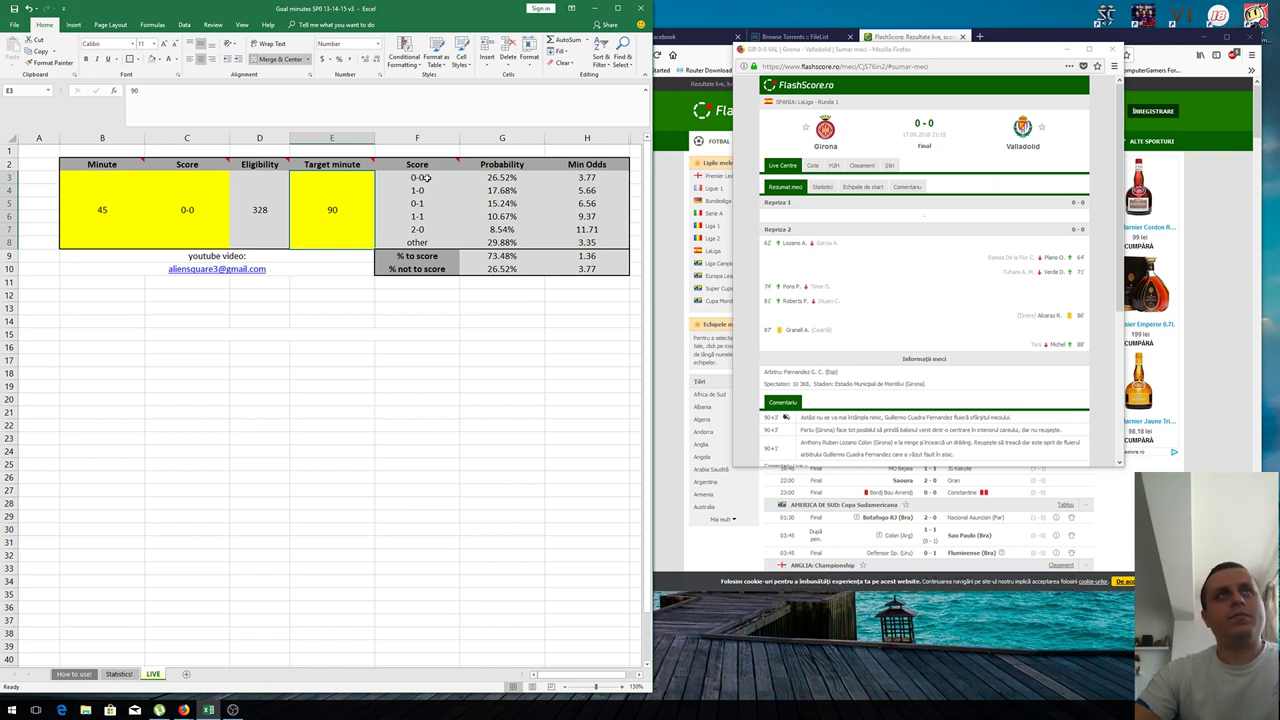
pyautogui.click(502, 179)
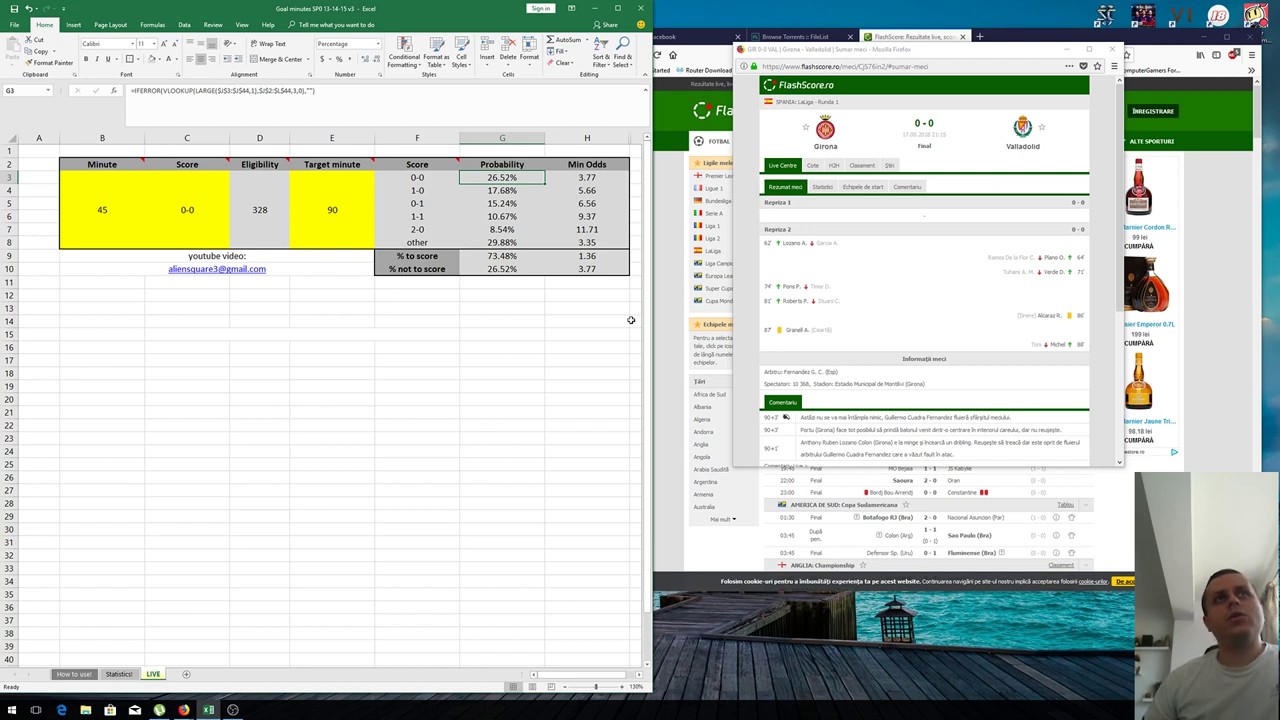
pyautogui.click(122, 218)
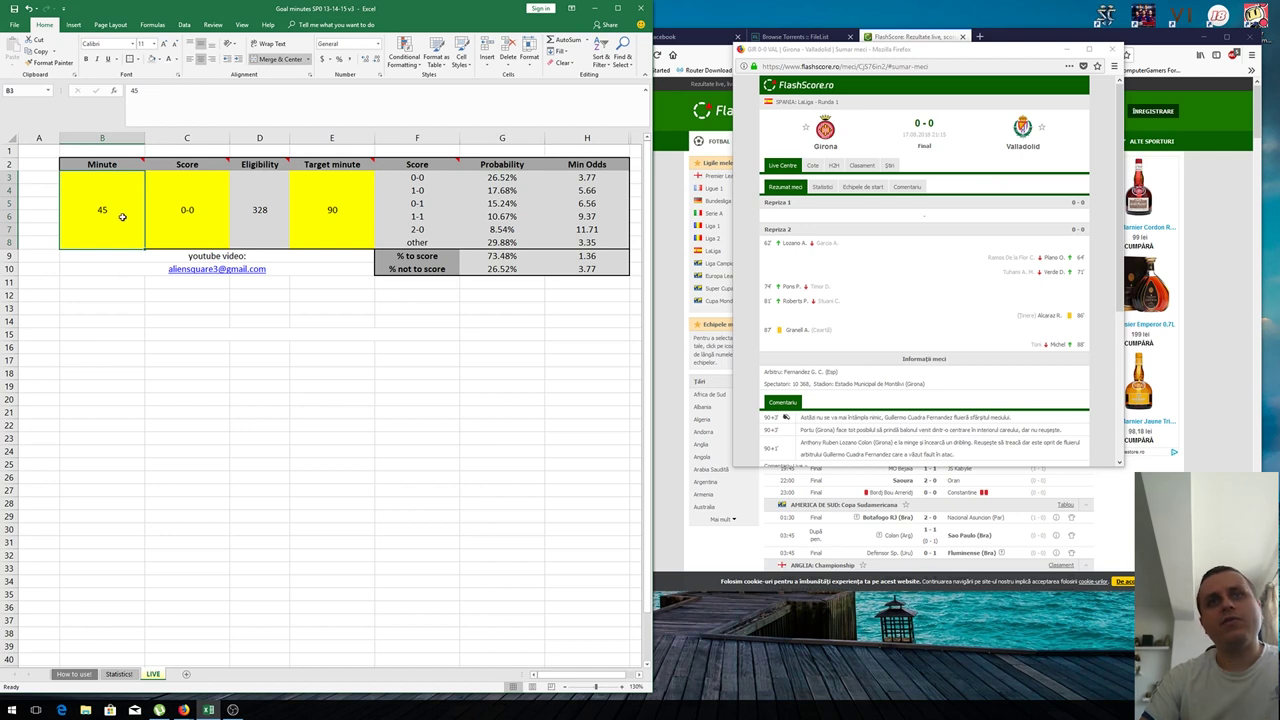
# Step: Set minute 50, check the Eligibility and 0-0 formulas, close the match details, and show the next day's results
pyautogui.write('50')
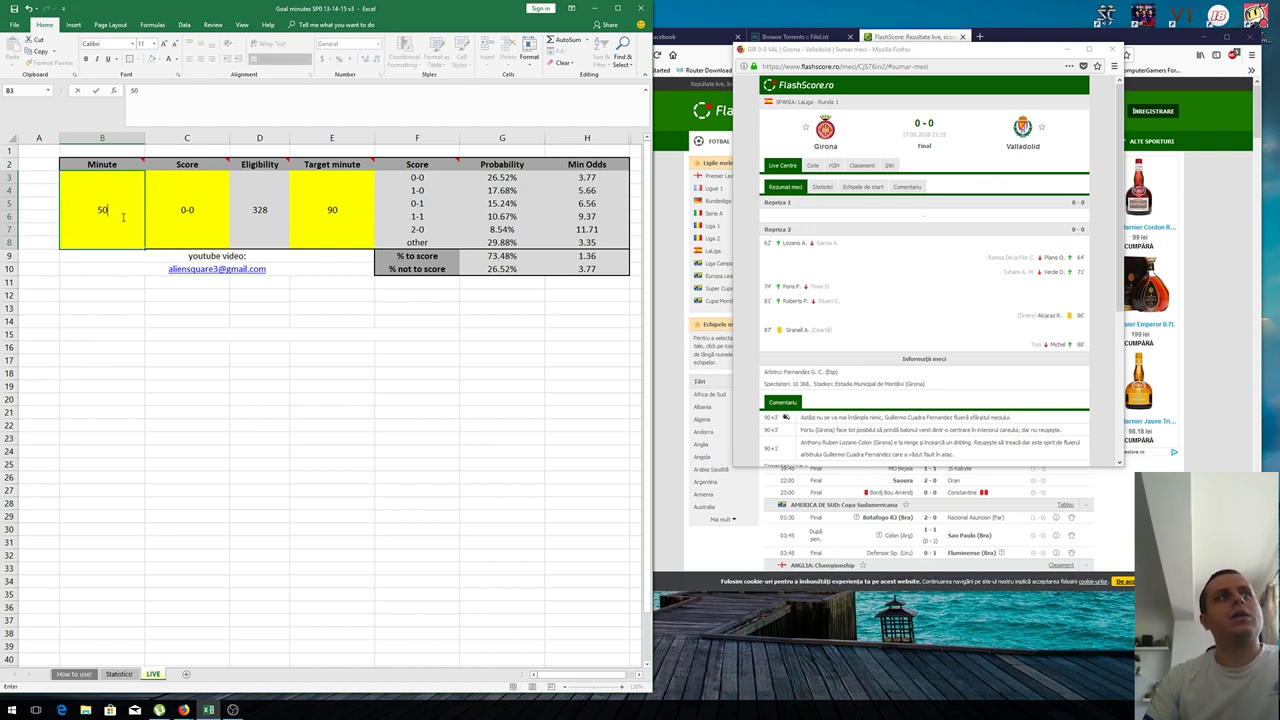
pyautogui.press('Return')
pyautogui.click(122, 217)
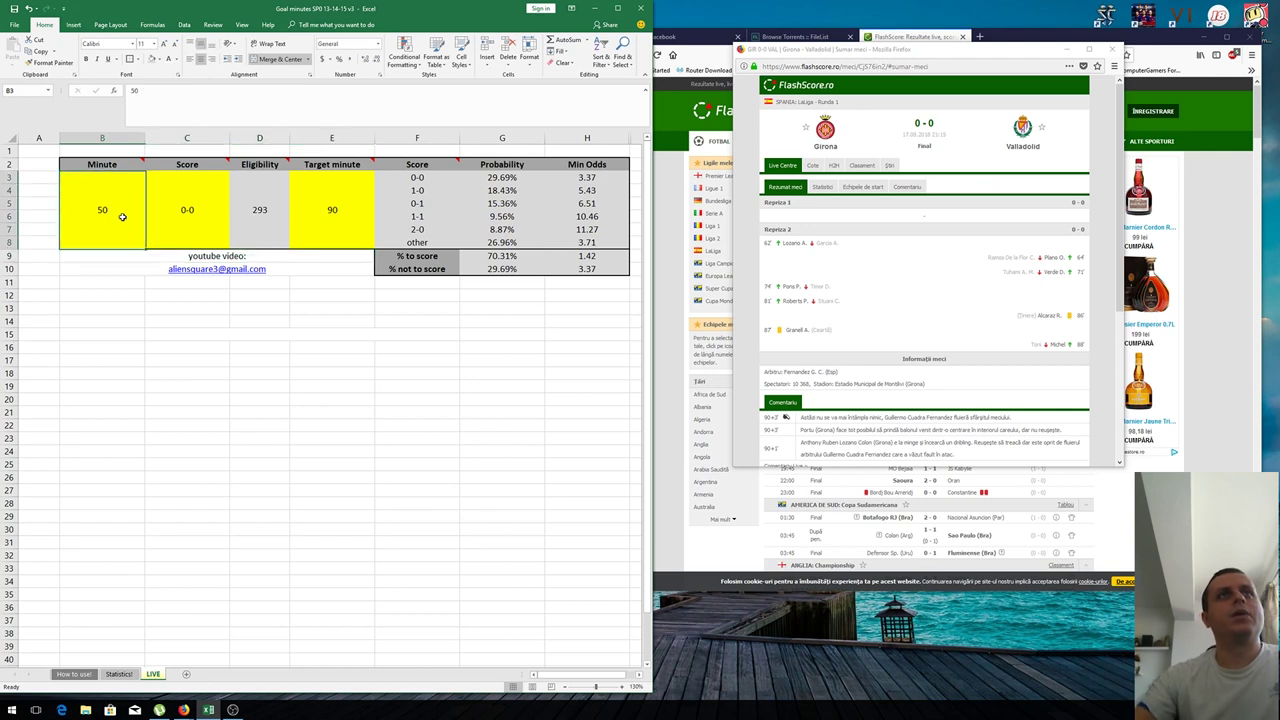
pyautogui.press('Right')
pyautogui.press('Right')
pyautogui.click(501, 180)
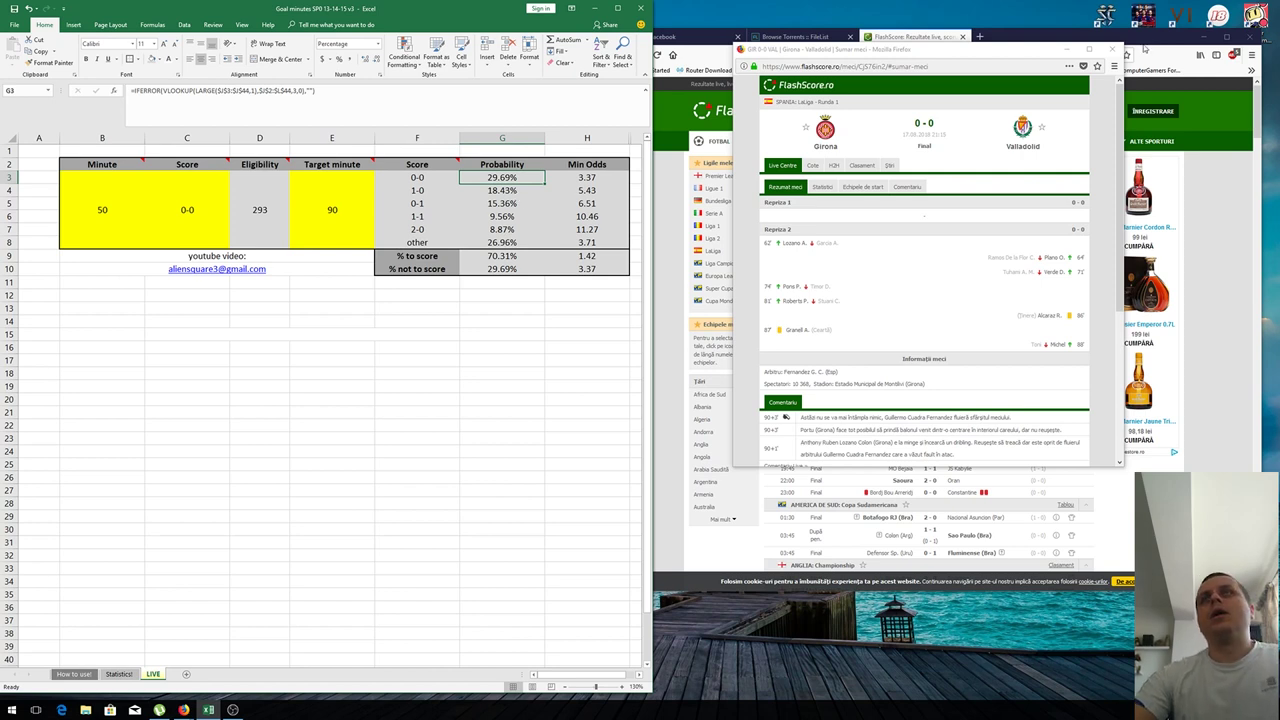
pyautogui.click(1115, 49)
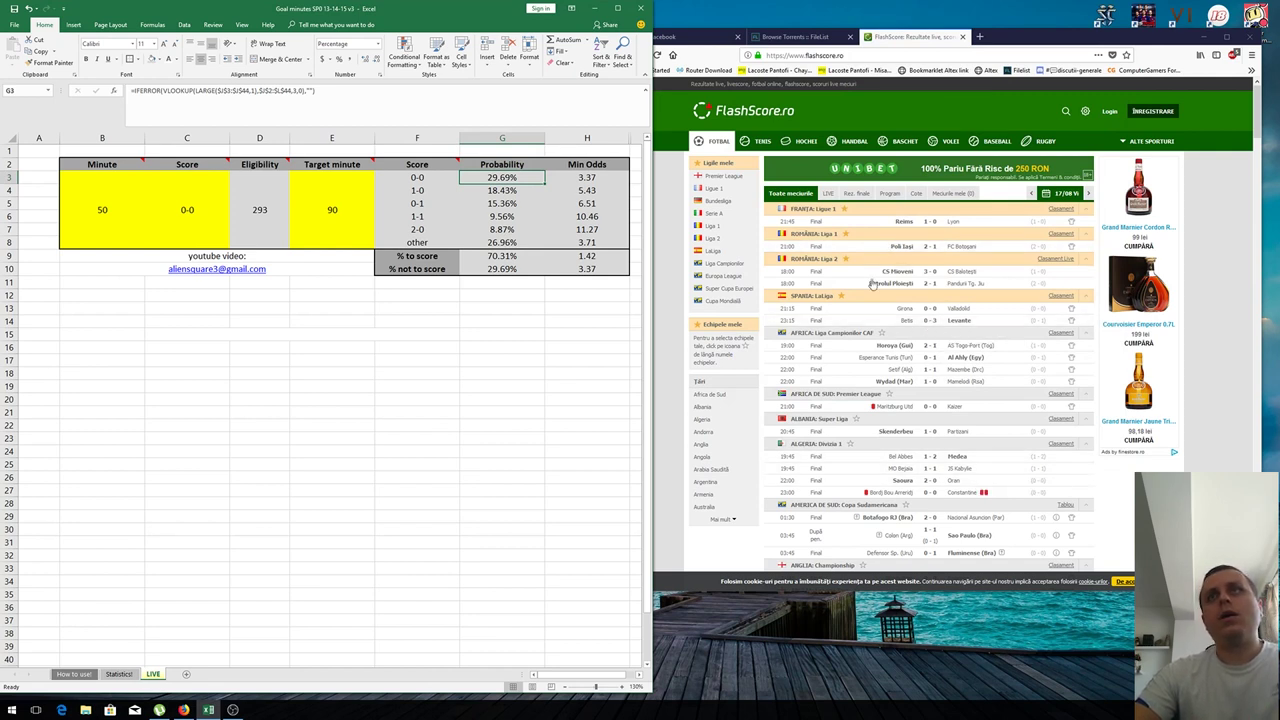
pyautogui.click(1089, 193)
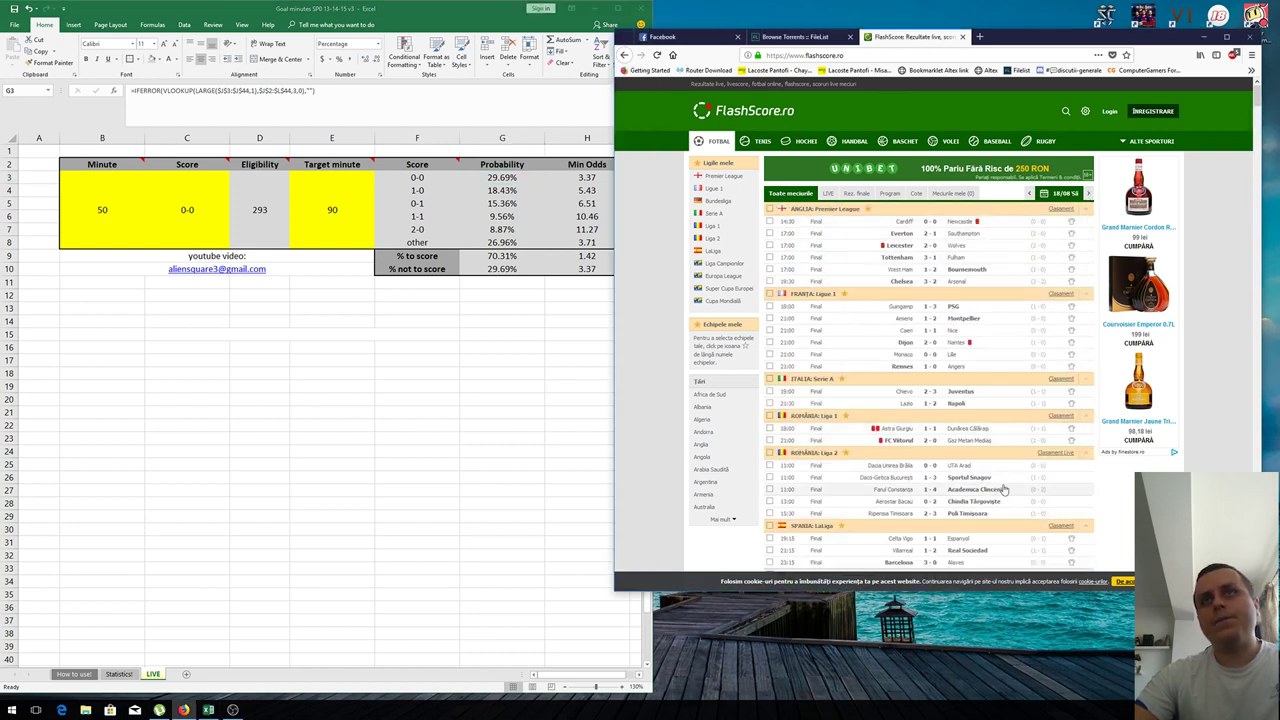
# Step: Open the Barcelona 3-0 Alavés match details and start editing Excel's Minute cell
pyautogui.scroll(-3, 998, 462)
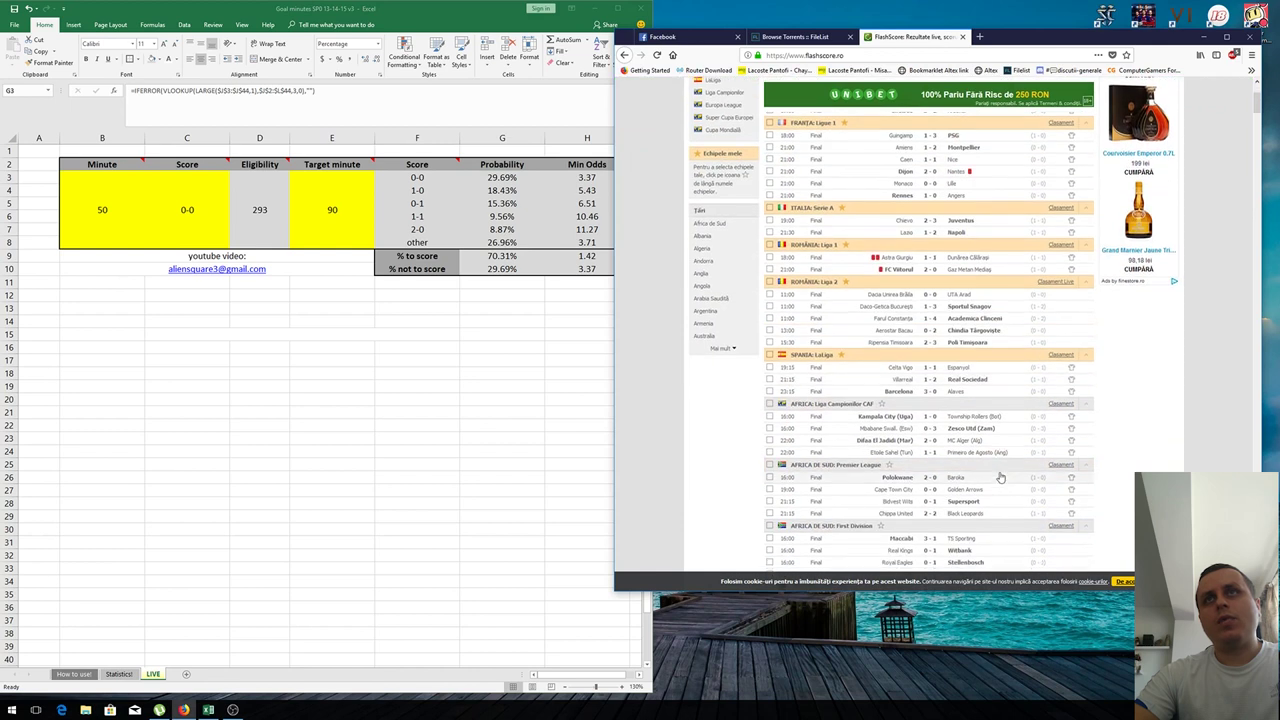
pyautogui.click(927, 393)
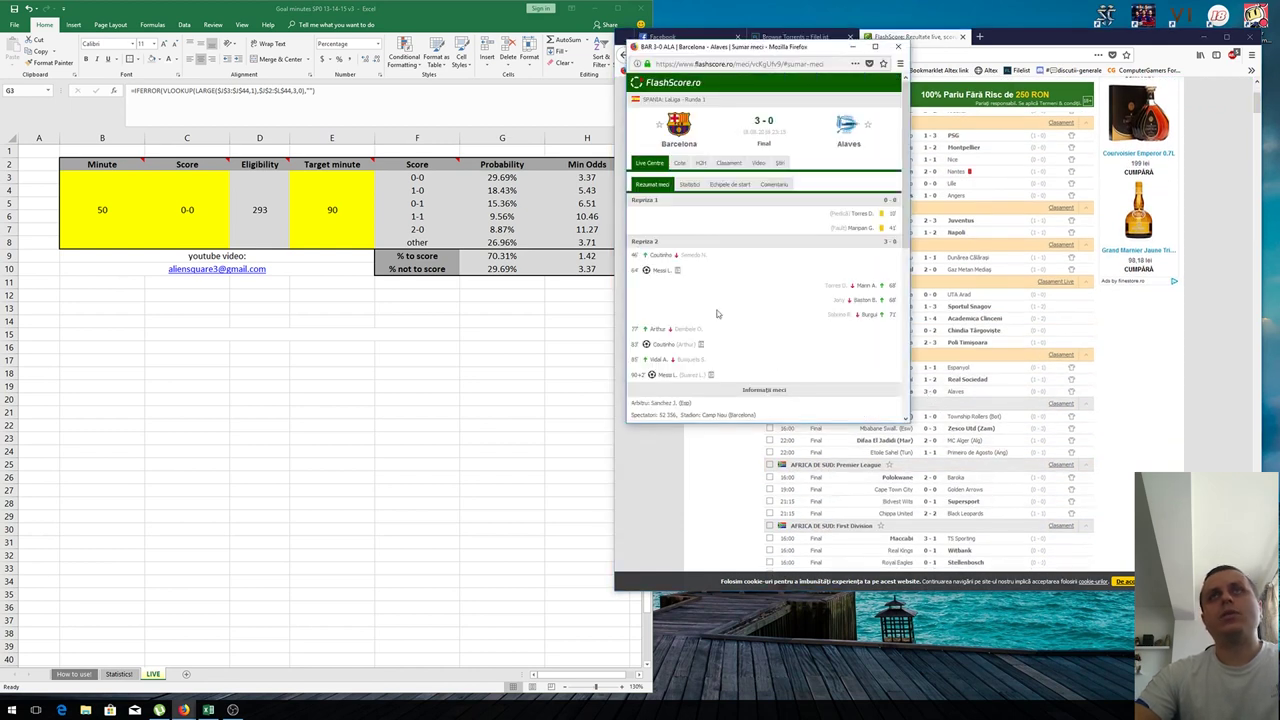
pyautogui.moveTo(904, 207)
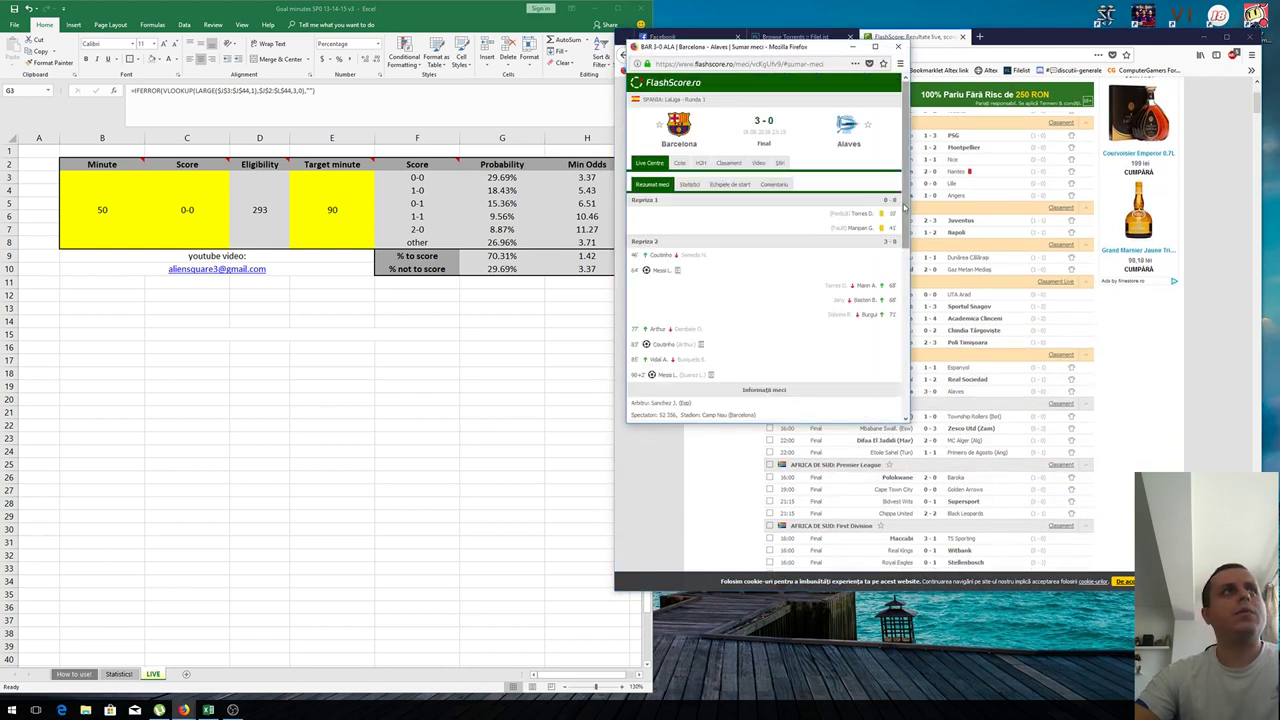
pyautogui.click(137, 204)
pyautogui.doubleClick(117, 209)
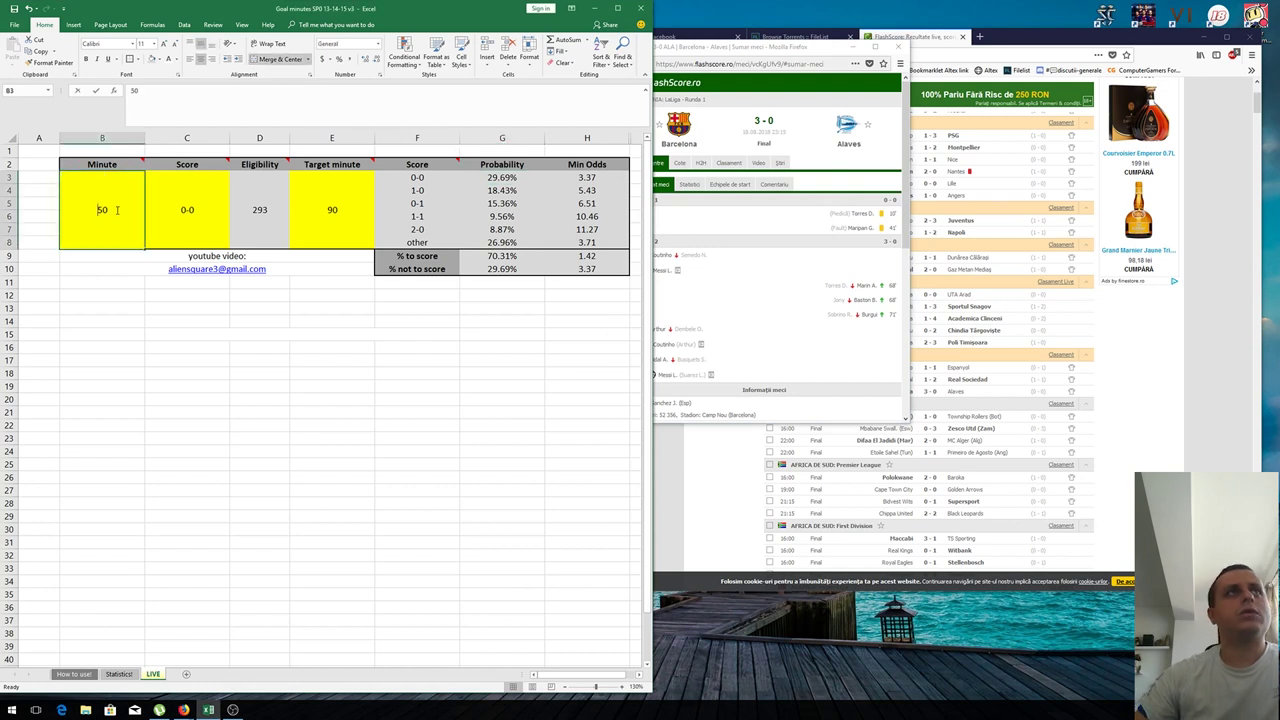
# Step: Reset the minute to 45, move the Barcelona–Alavés details beside the workbook, and reselect the Minute cell
pyautogui.write('45')
pyautogui.press('Return')
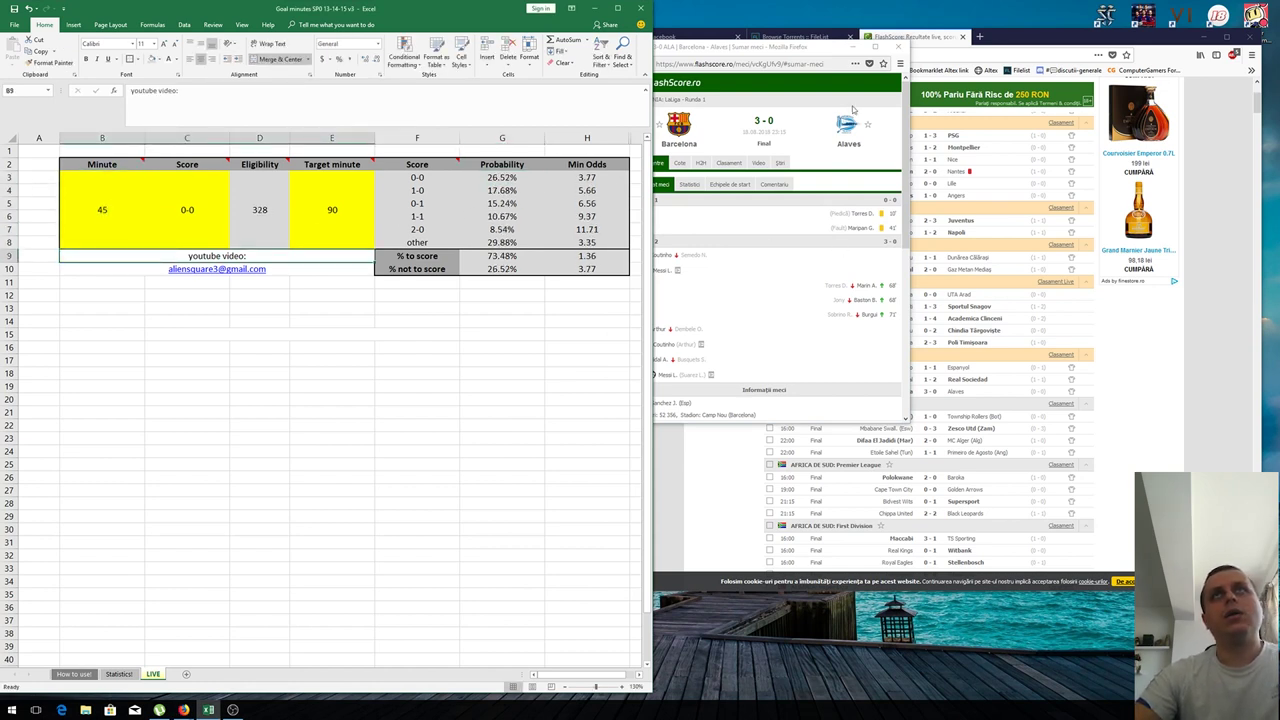
pyautogui.moveTo(770, 55); pyautogui.dragTo(936, 88)
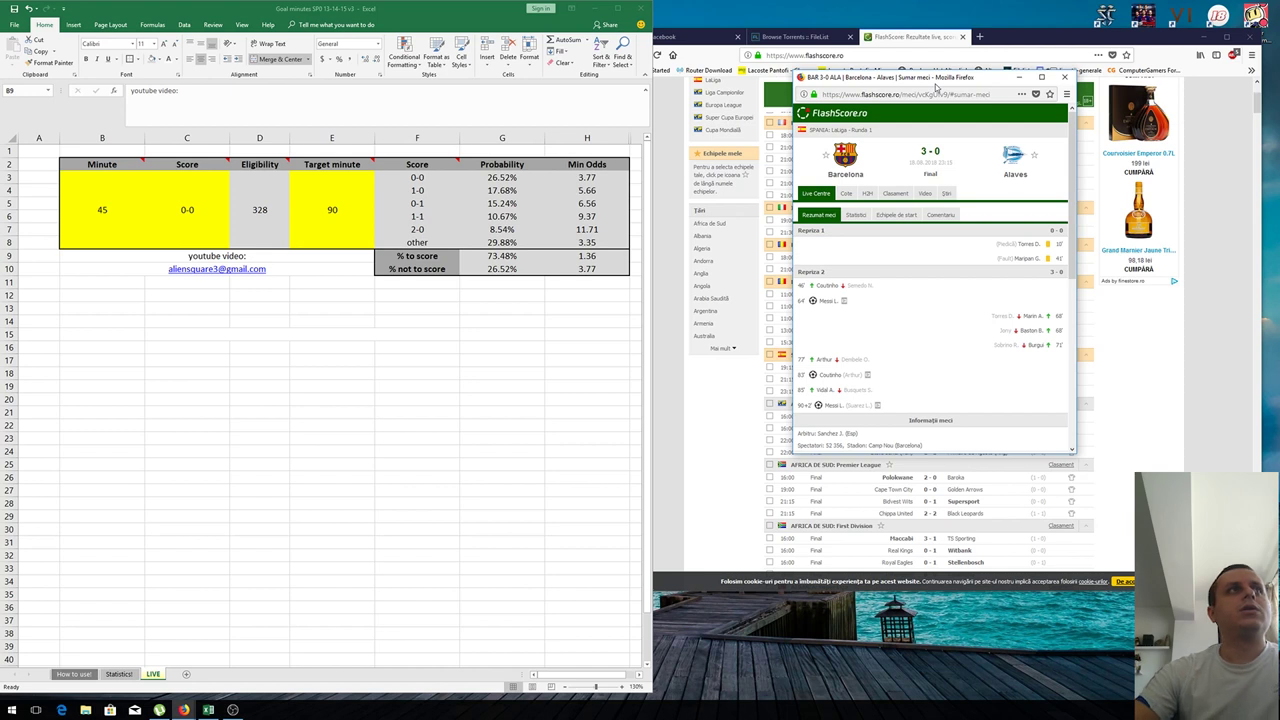
pyautogui.click(100, 210)
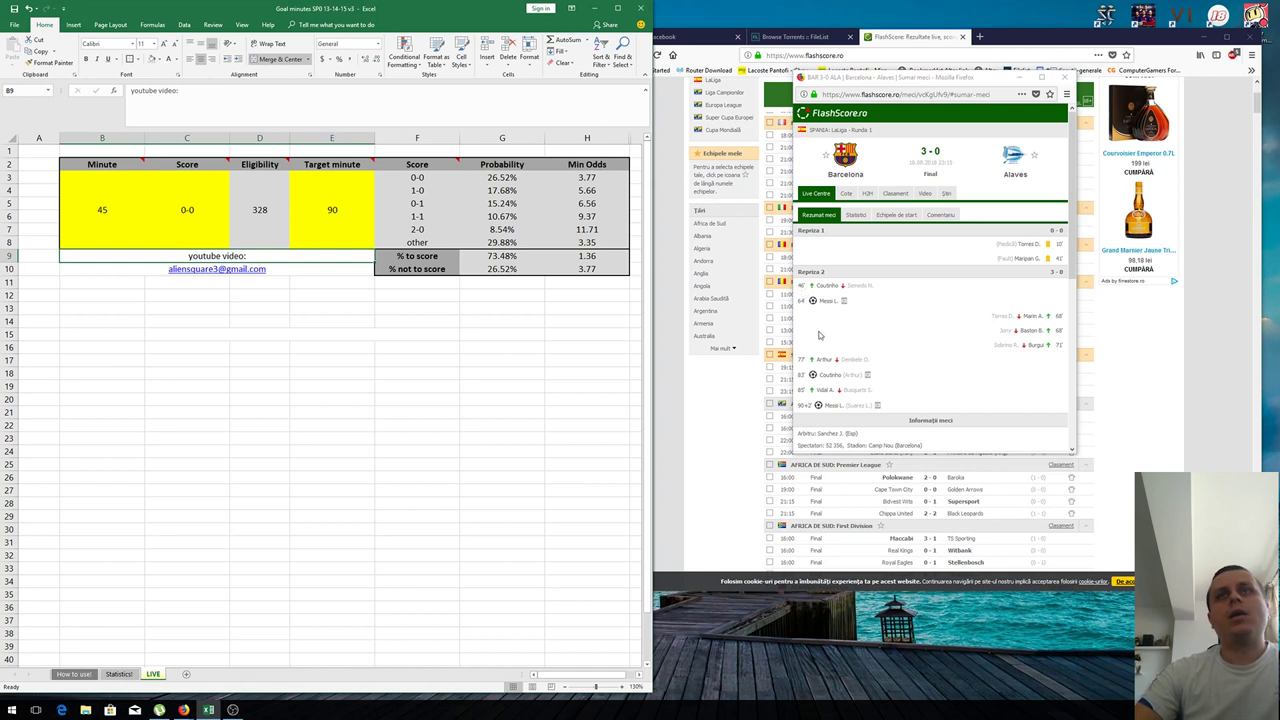
pyautogui.click(121, 228)
pyautogui.write('65')
pyautogui.press('Tab')
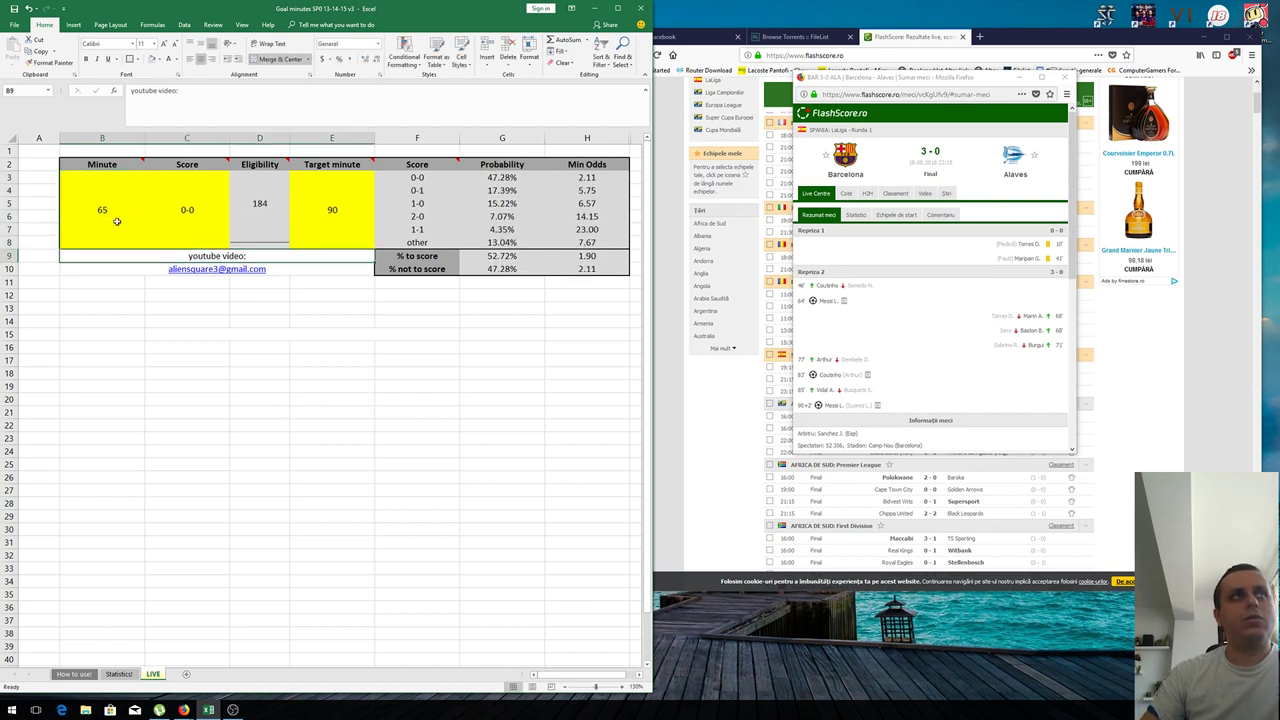
pyautogui.press('Tab')
pyautogui.hotkey('shift', 'Tab')
pyautogui.write('1')
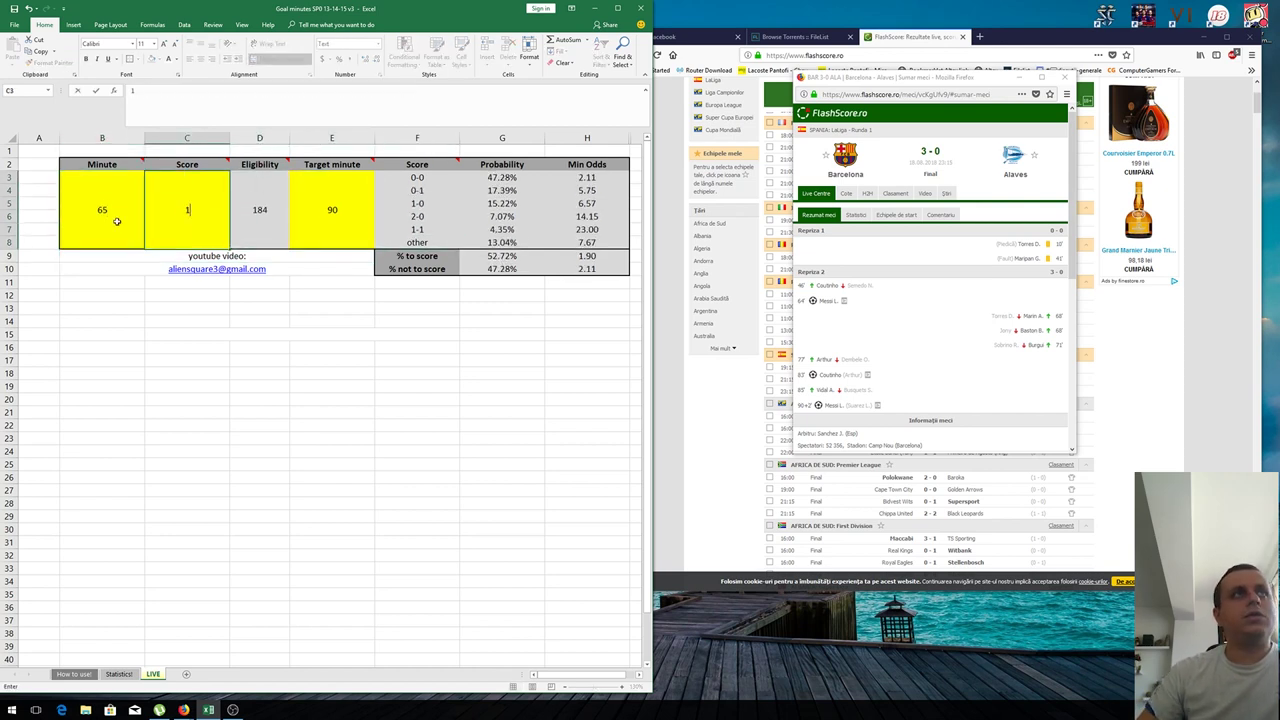
pyautogui.write('-0')
pyautogui.press('Return')
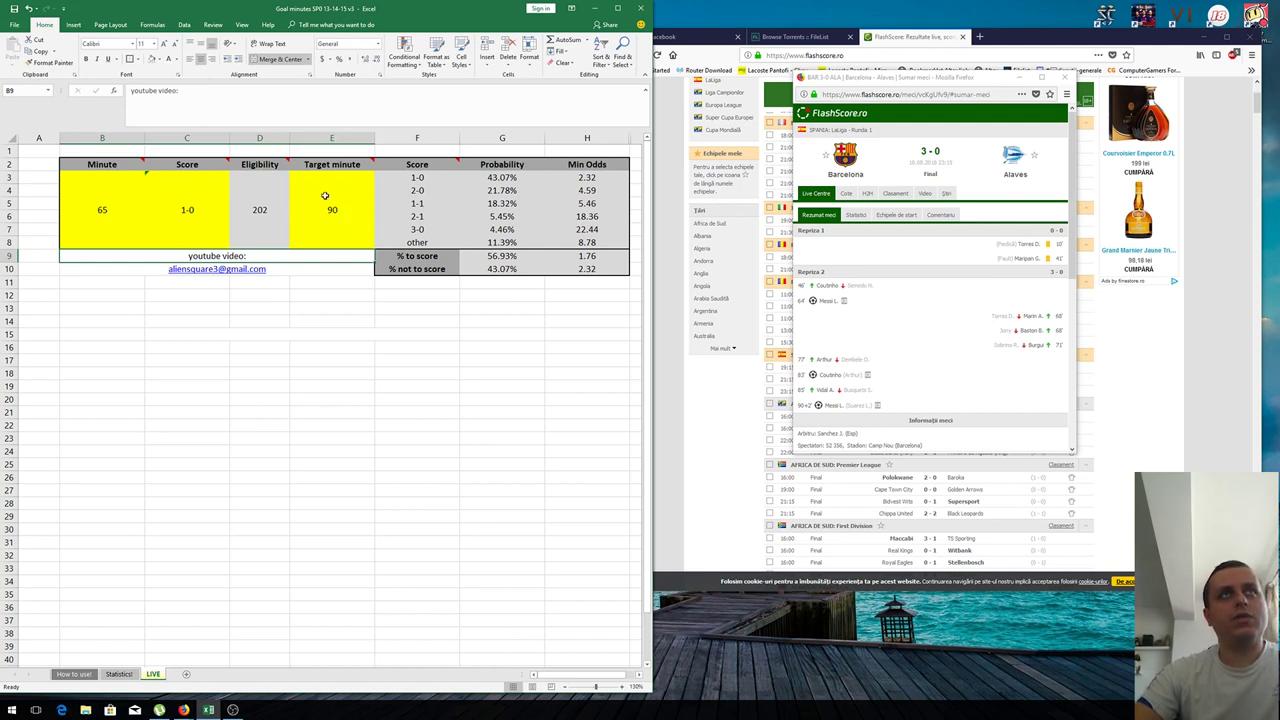
pyautogui.click(503, 179)
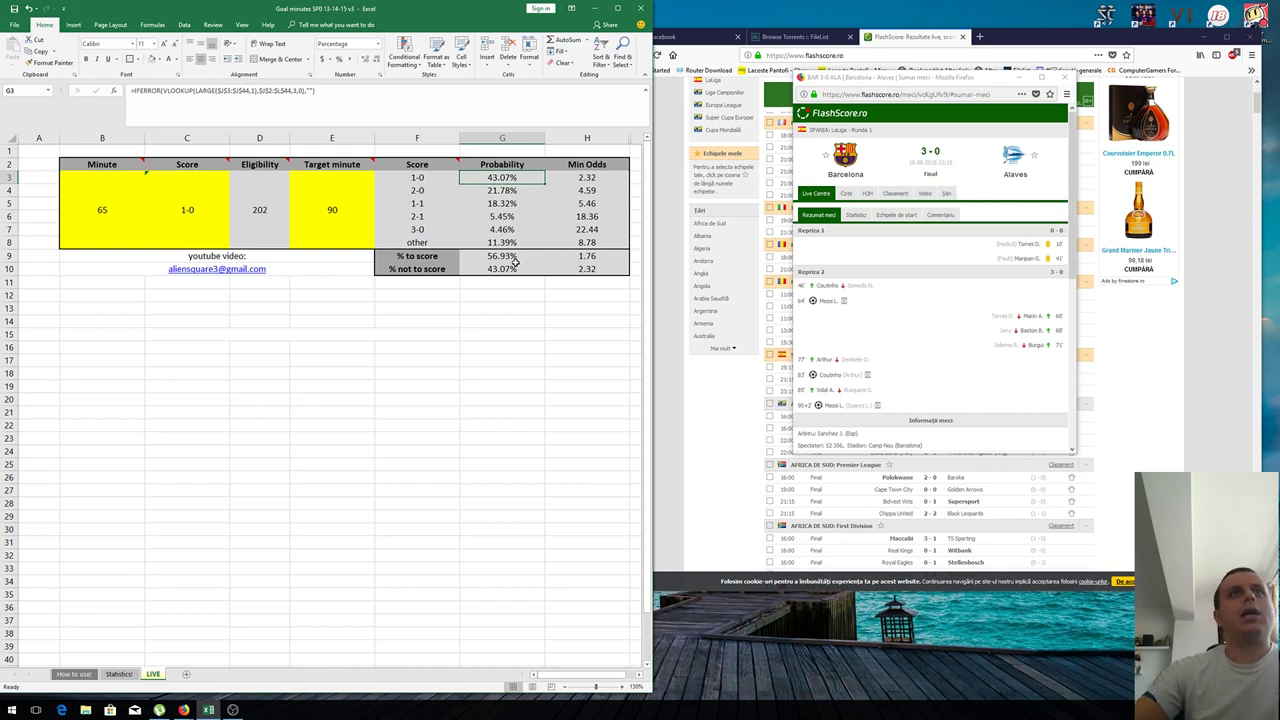
pyautogui.press('Down')
pyautogui.press('Down')
pyautogui.press('Down')
pyautogui.press('Down')
pyautogui.press('Down')
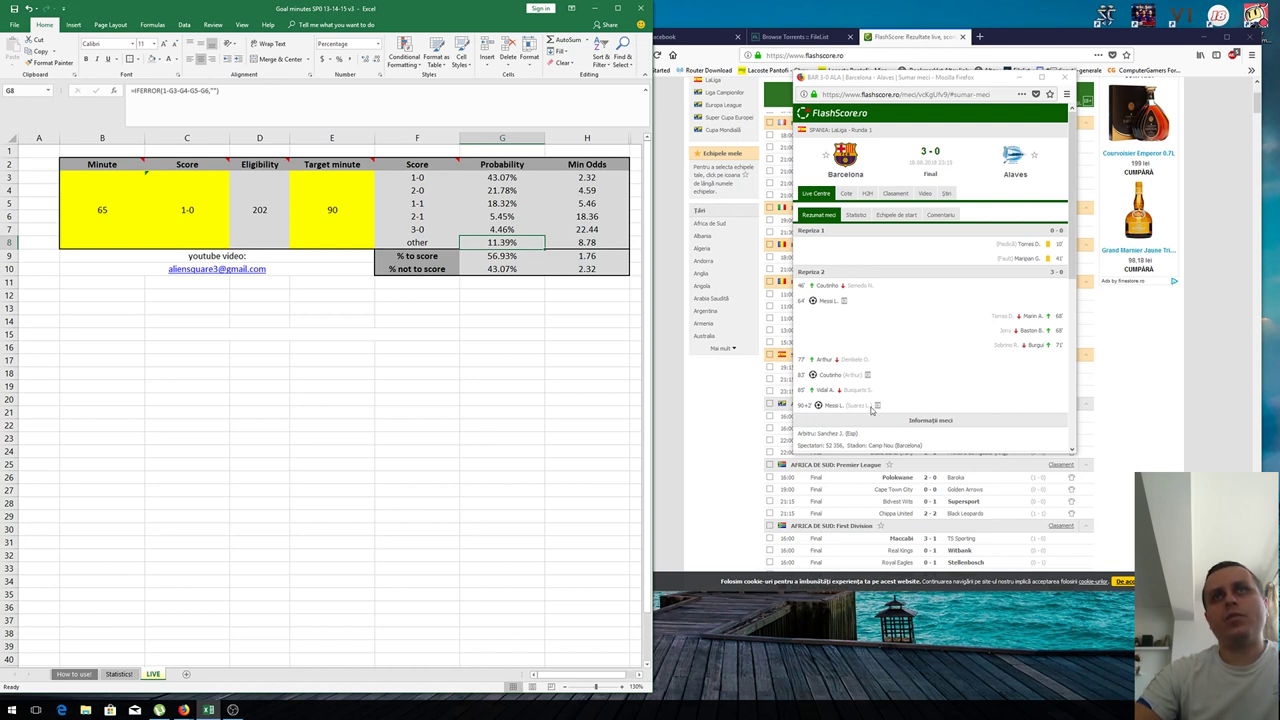
pyautogui.click(340, 212)
# Step: Set the target minute to 80, inspect the top score probability formula, and close the Barcelona–Alavés details
pyautogui.write('80')
pyautogui.press('Return')
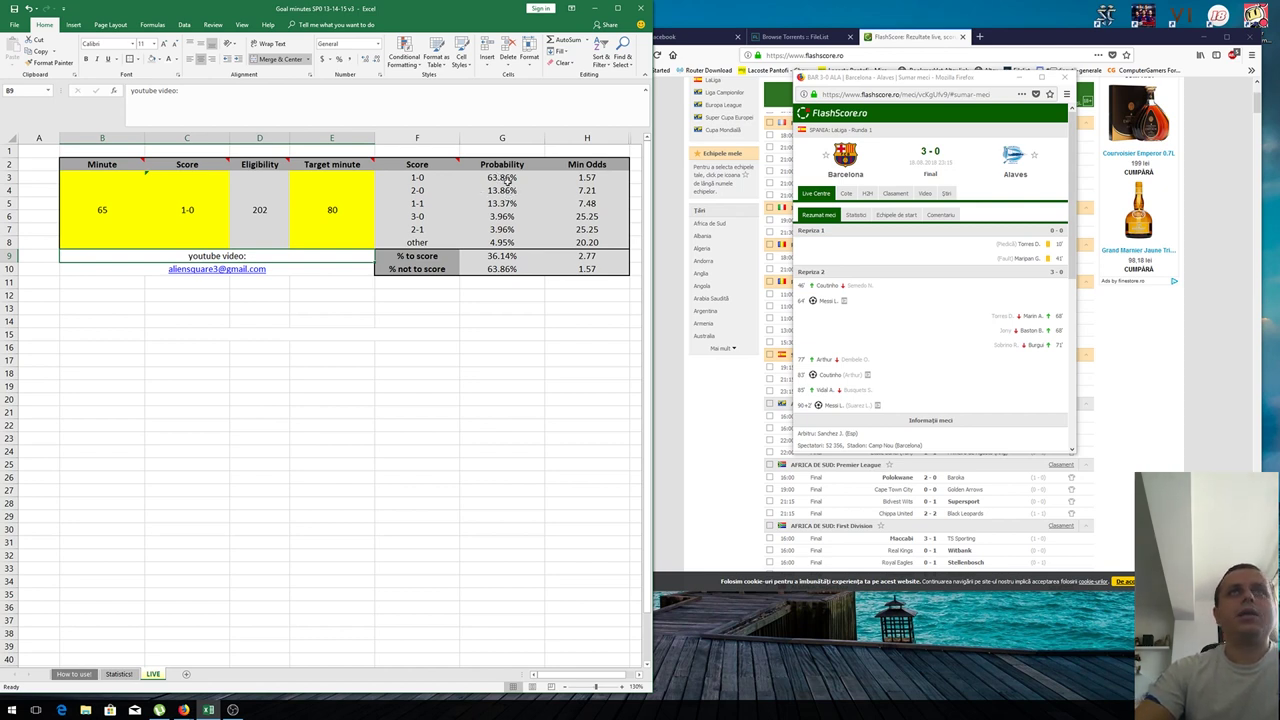
pyautogui.click(507, 178)
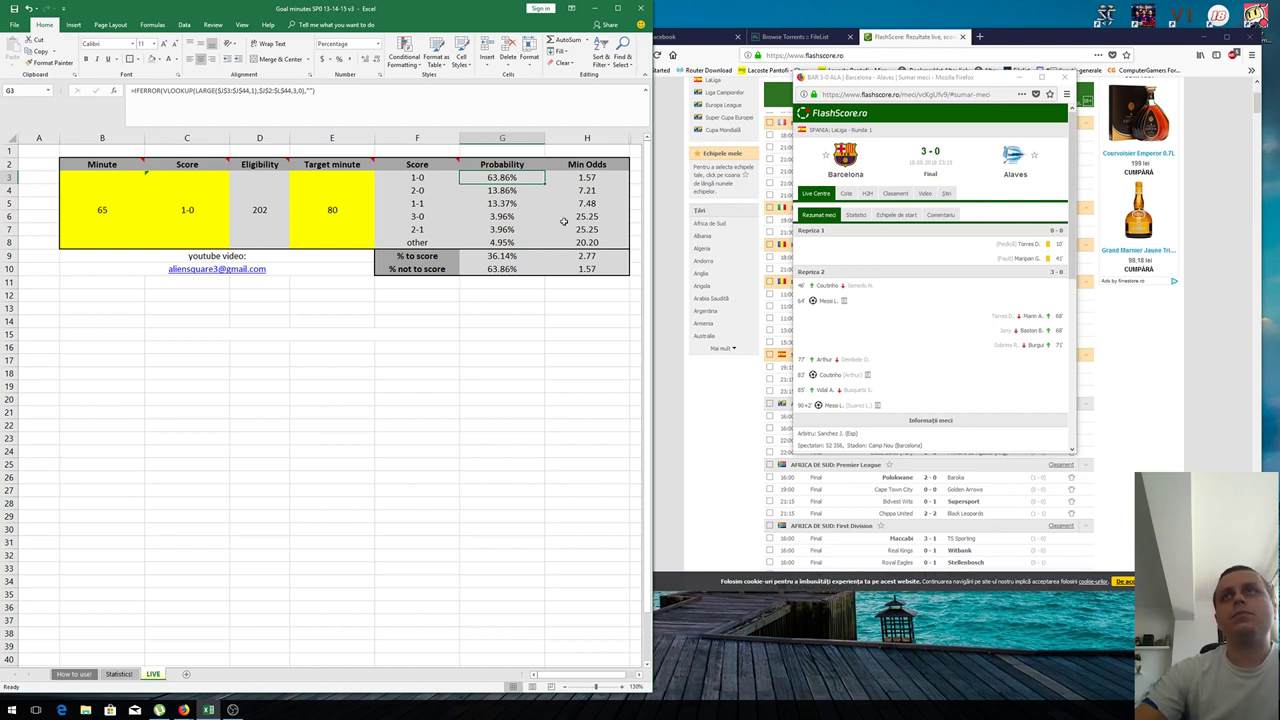
pyautogui.click(1063, 77)
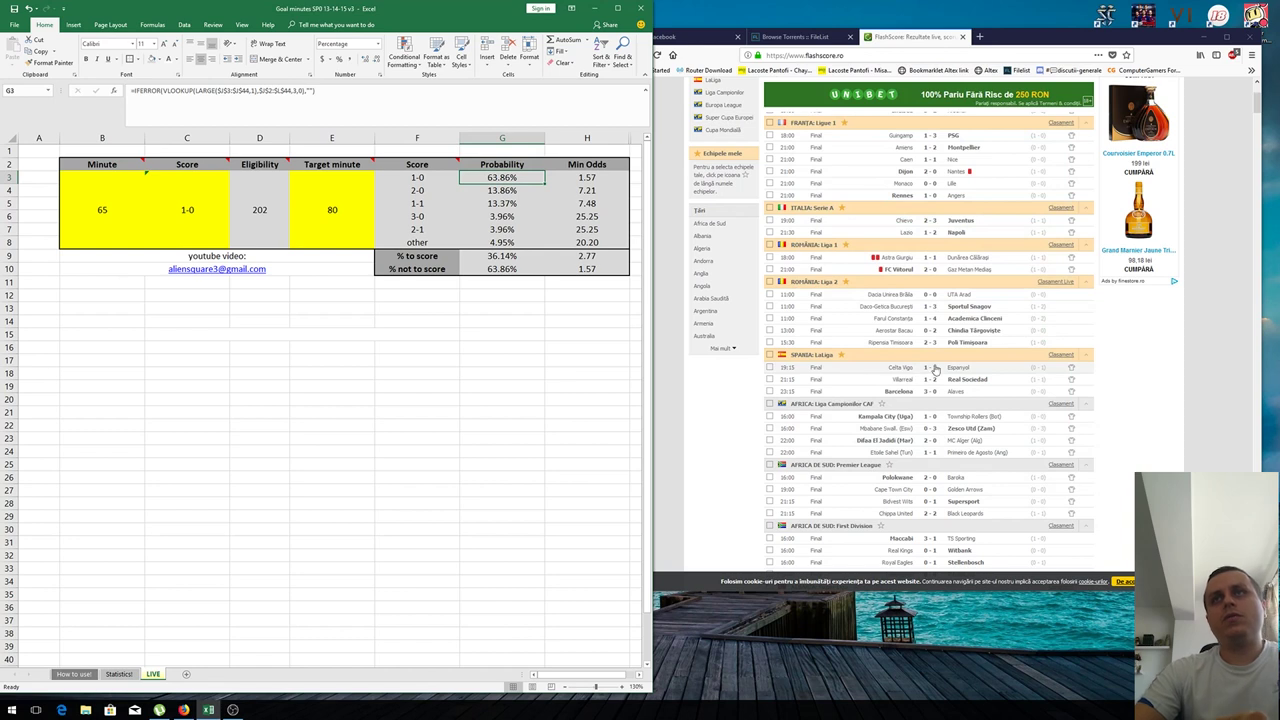
# Step: Open the Celta Vigo–Espanyol match details in FlashScore and enlarge the popup window
pyautogui.click(929, 372)
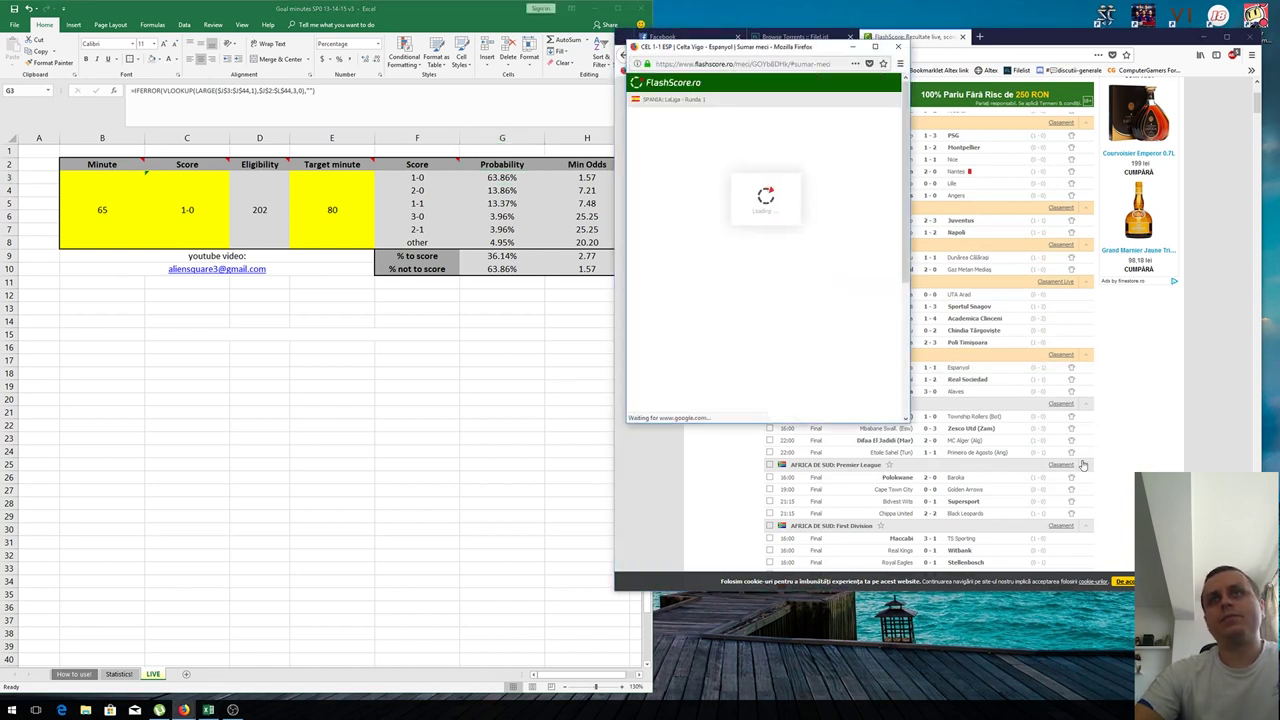
pyautogui.moveTo(906, 421); pyautogui.dragTo(1058, 552)
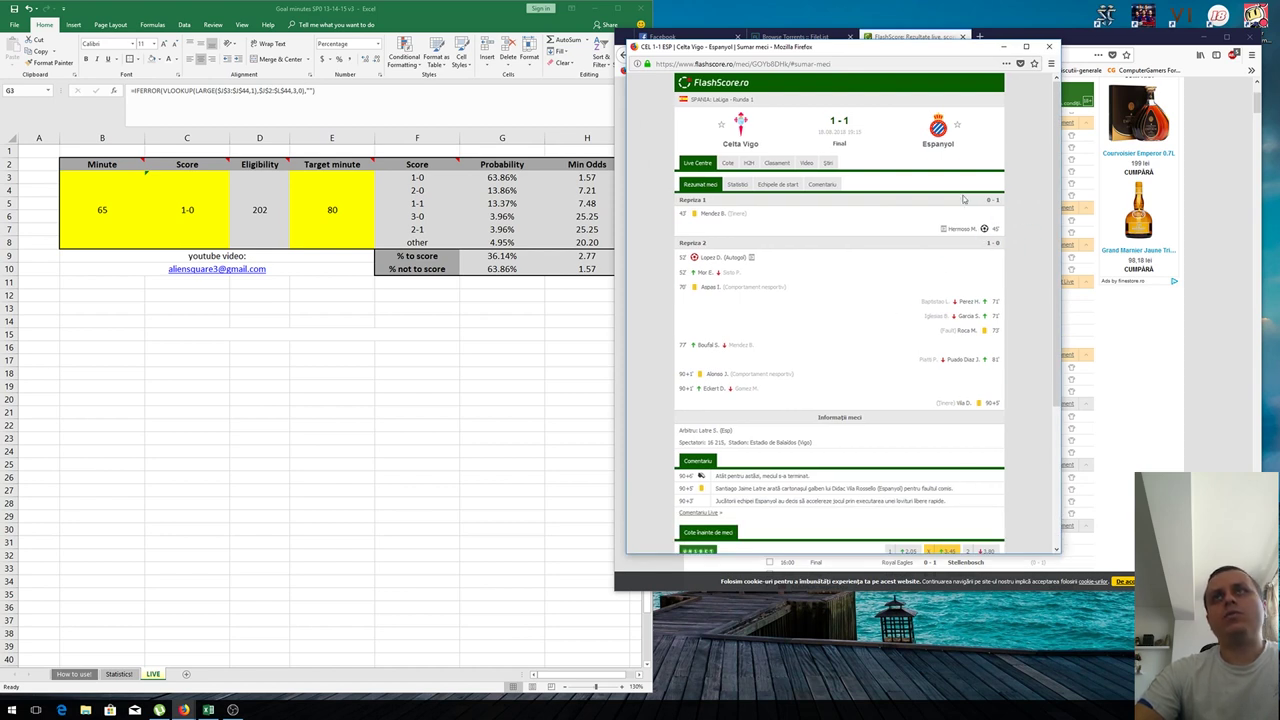
pyautogui.click(104, 212)
# Step: Enter minute 45, score 0-1 and target minute 90, giving 170 eligible matches and 74.71% scoring chance
pyautogui.write('45')
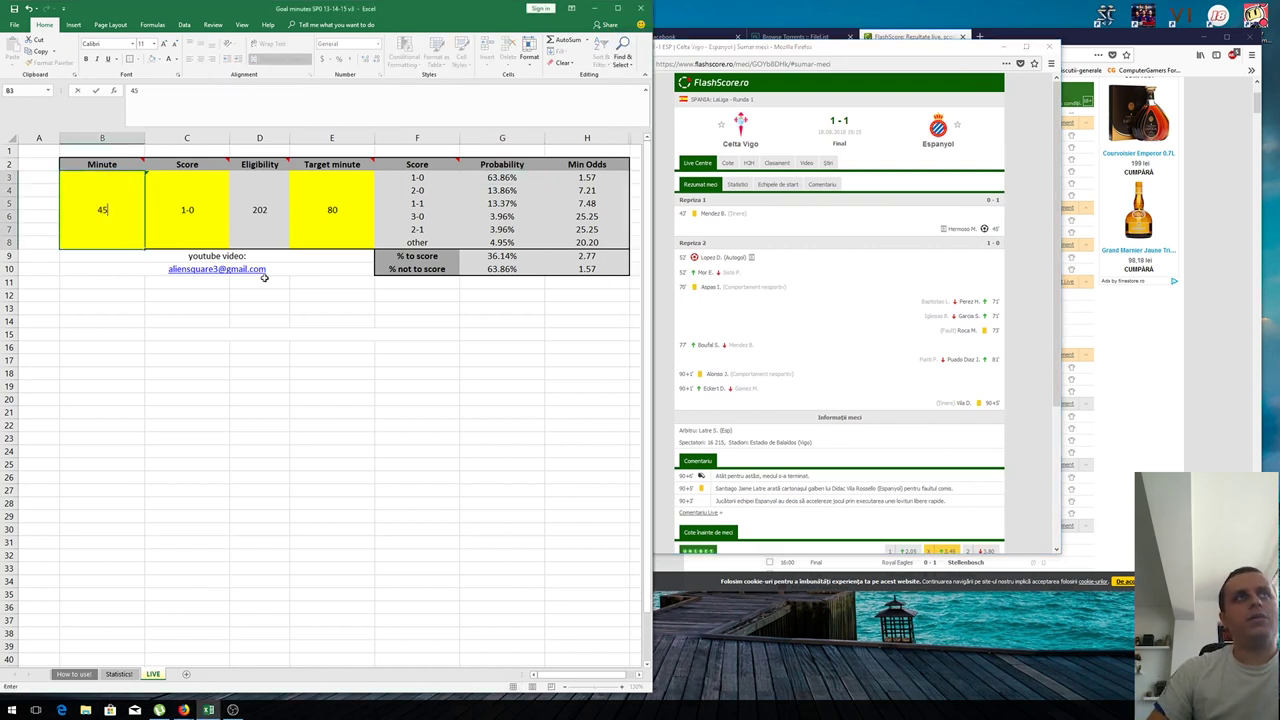
pyautogui.hotkey('ctrl', 'Return')
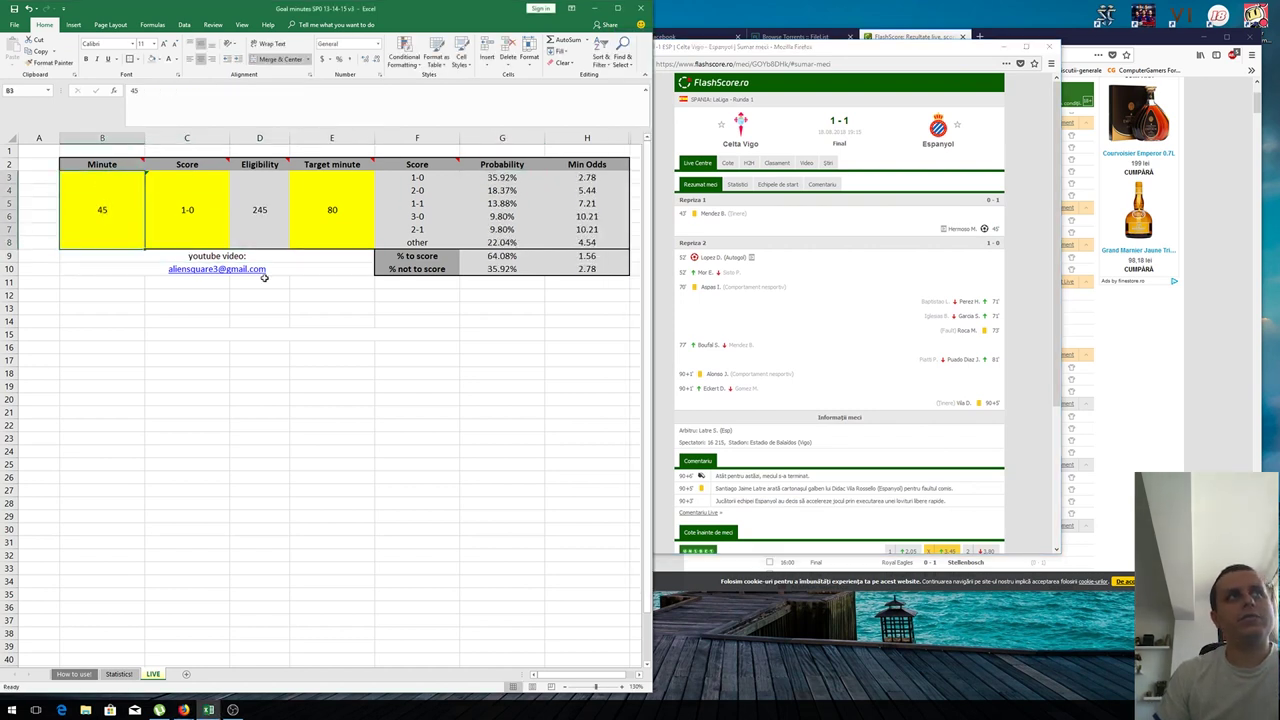
pyautogui.press('Tab')
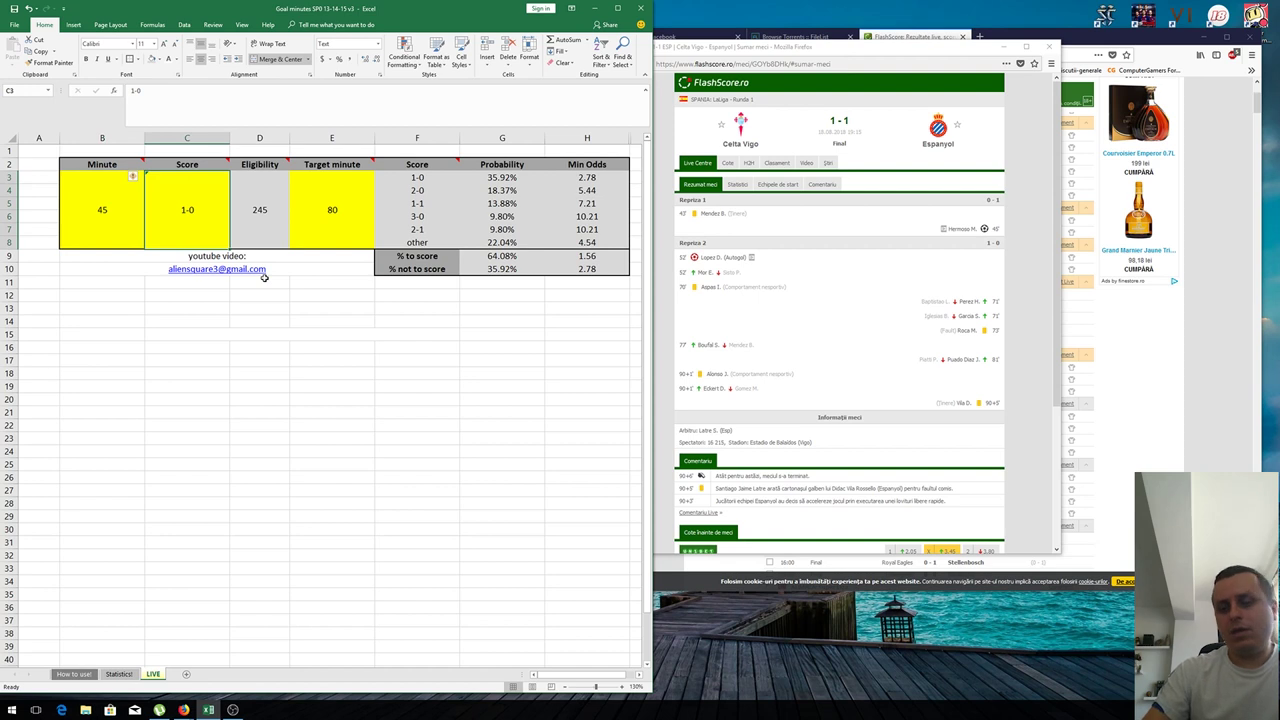
pyautogui.write('0-1')
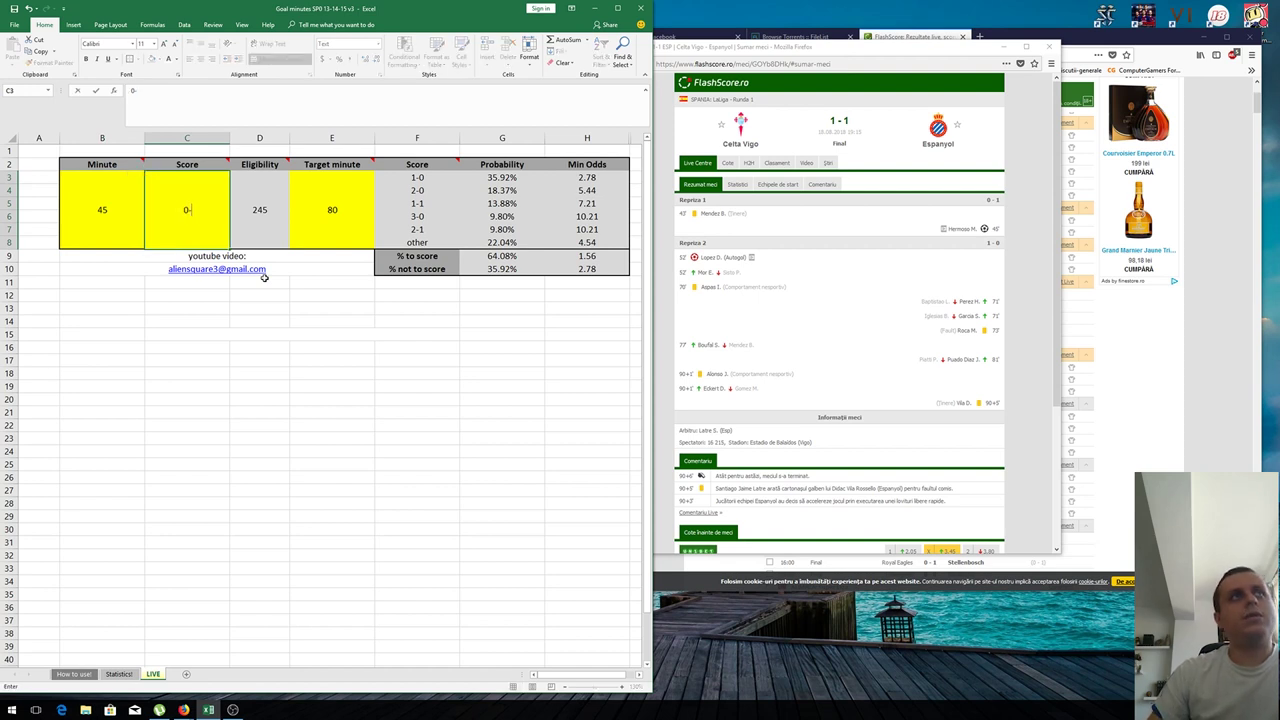
pyautogui.press('Return')
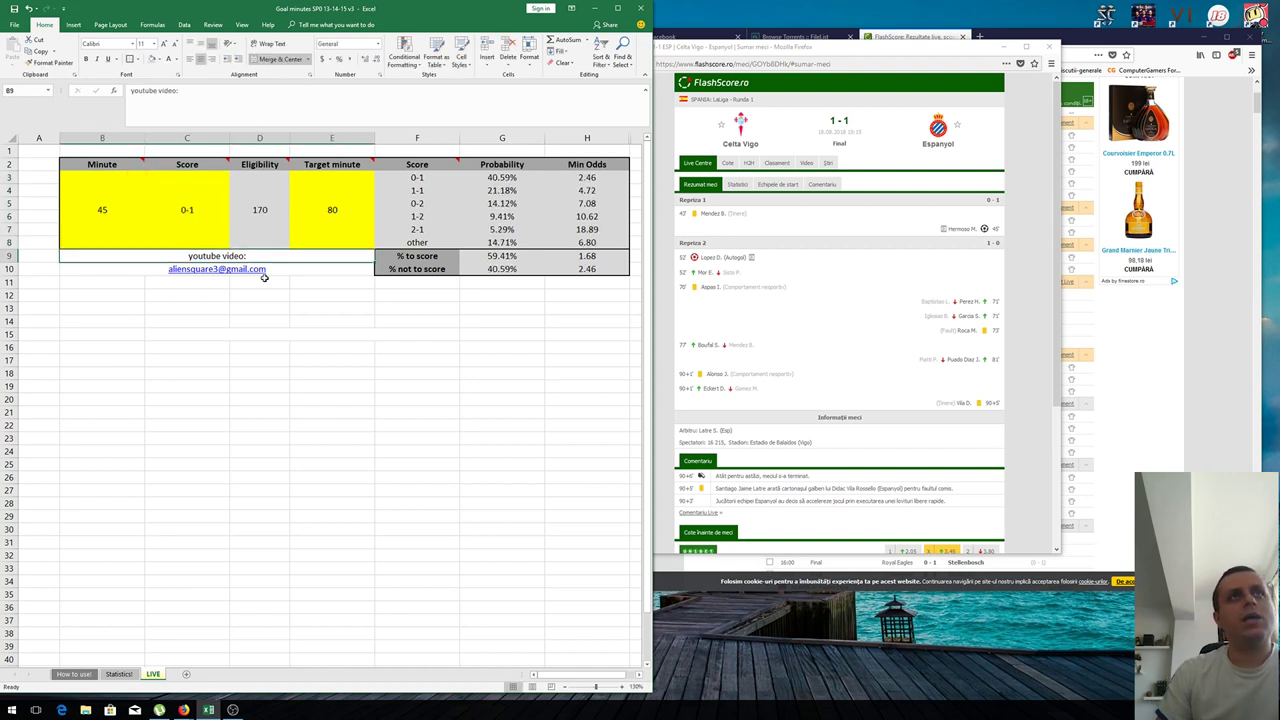
pyautogui.press('Up')
pyautogui.press('Right')
pyautogui.press('Right')
pyautogui.press('Right')
pyautogui.write('90')
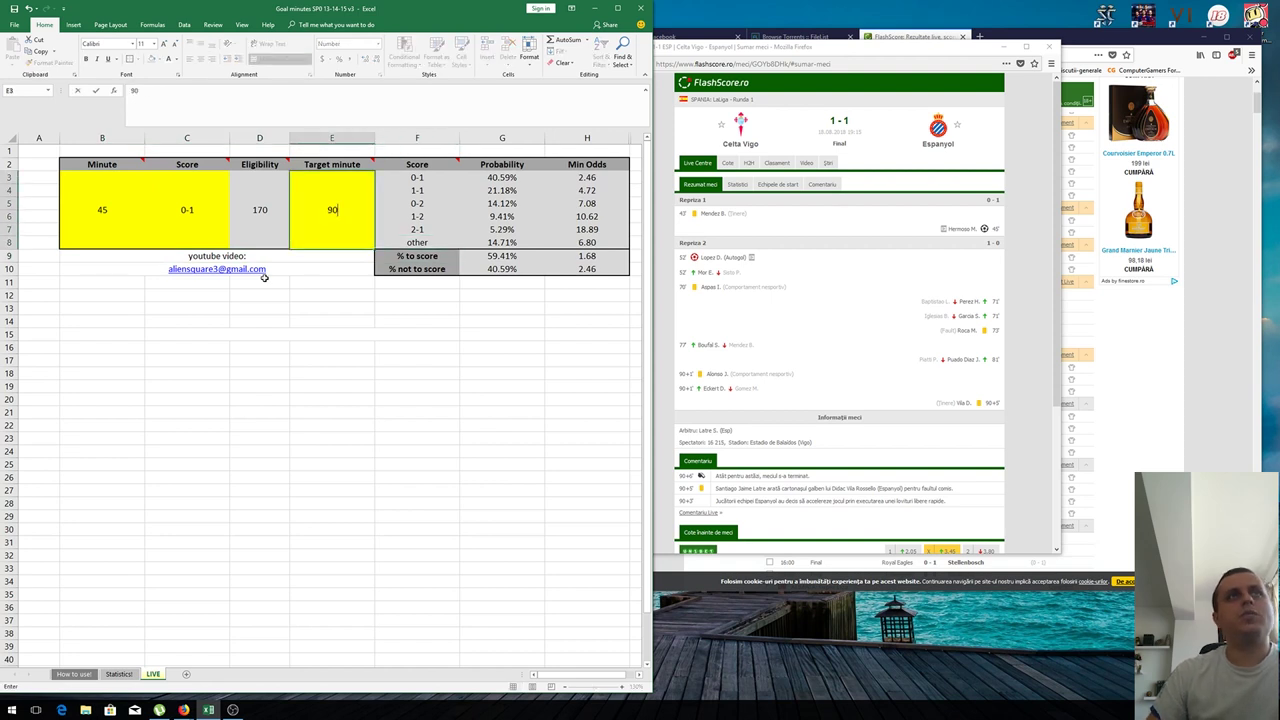
pyautogui.press('Return')
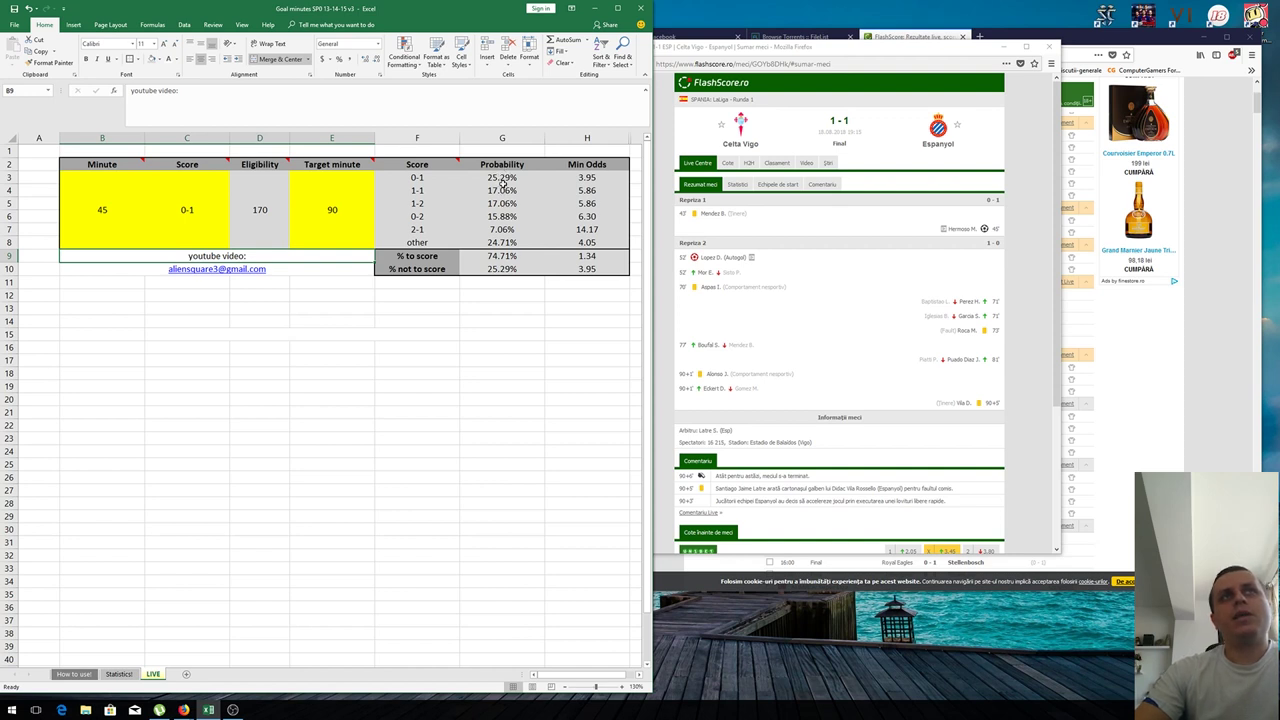
pyautogui.click(498, 179)
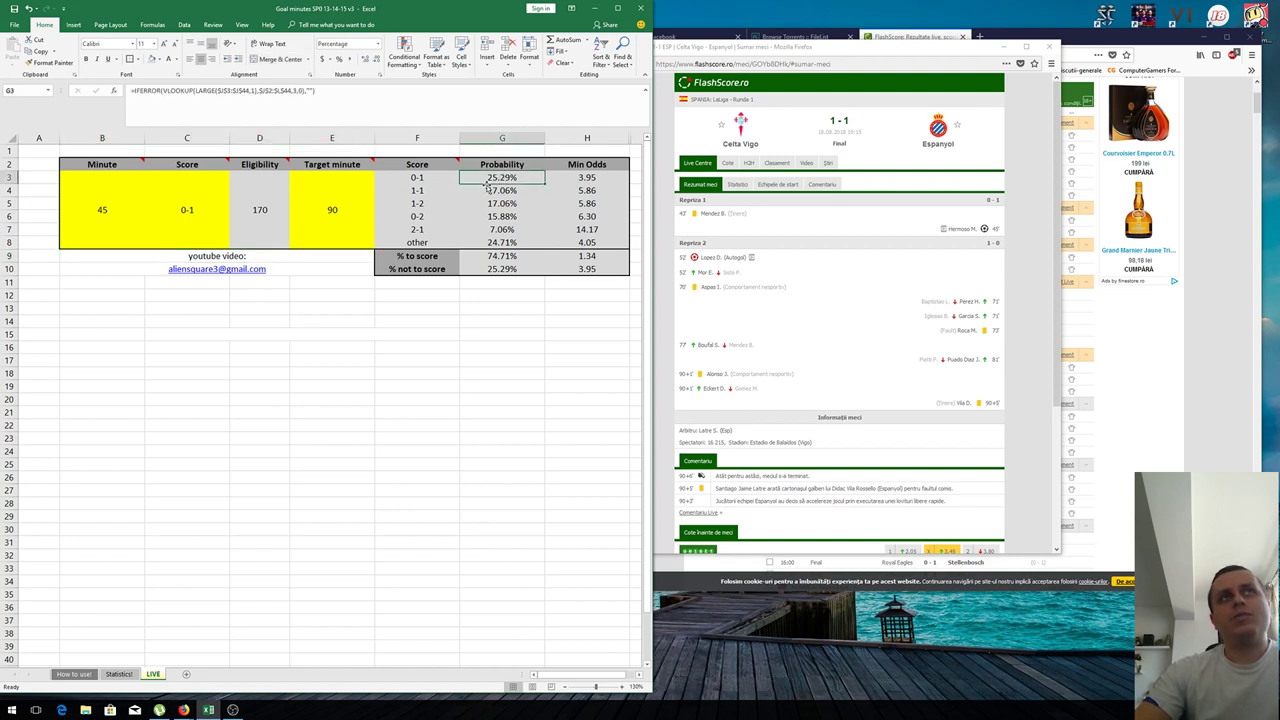
pyautogui.click(509, 193)
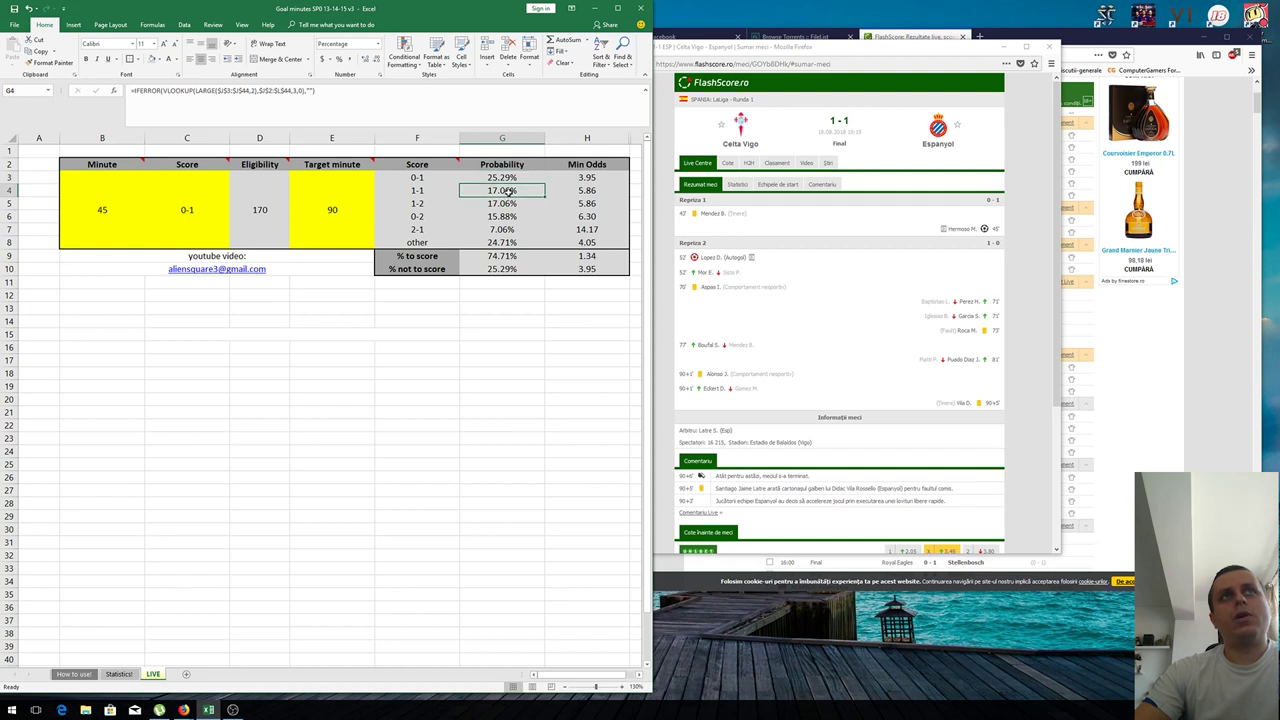
pyautogui.click(505, 207)
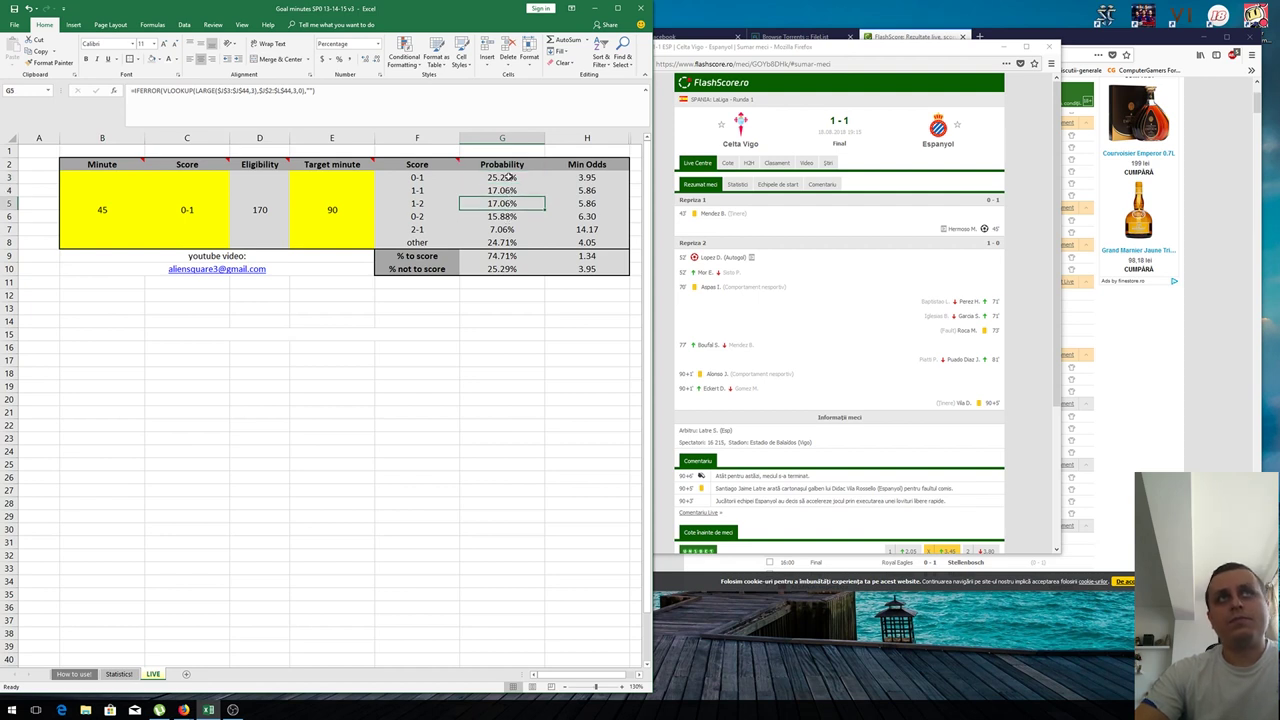
pyautogui.moveTo(509, 177); pyautogui.dragTo(505, 205)
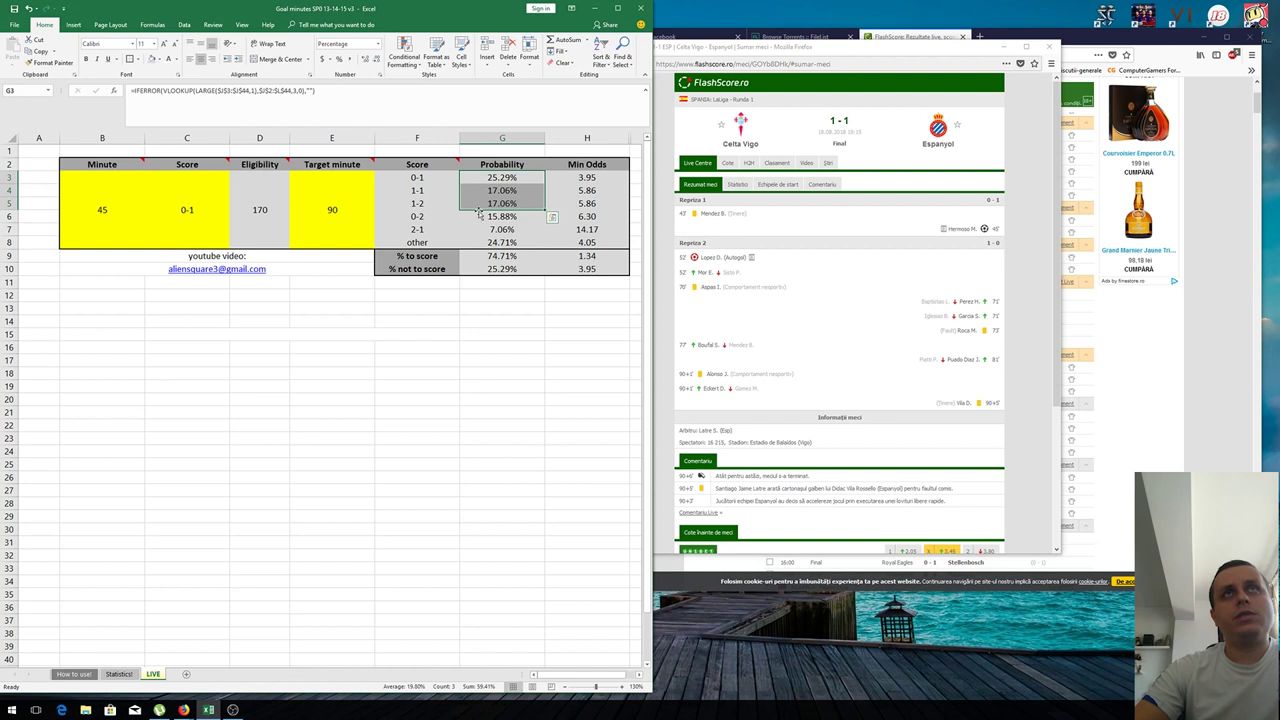
pyautogui.click(487, 193)
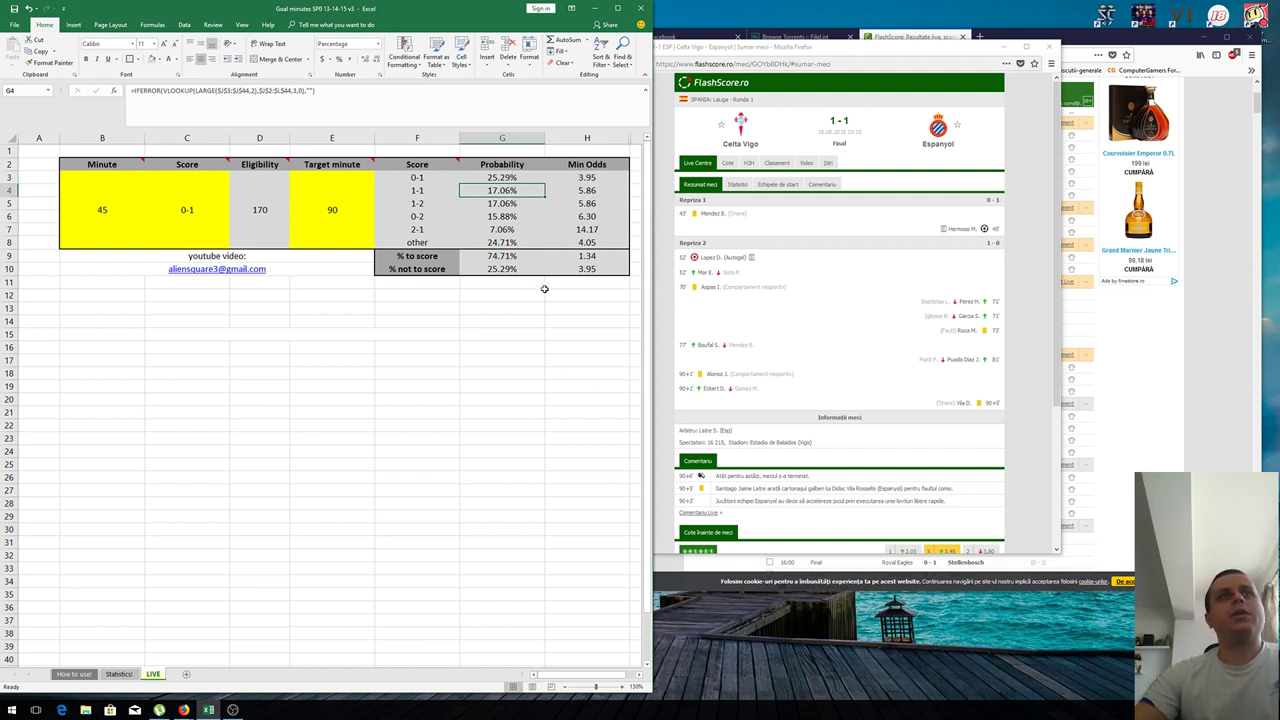
pyautogui.click(499, 256)
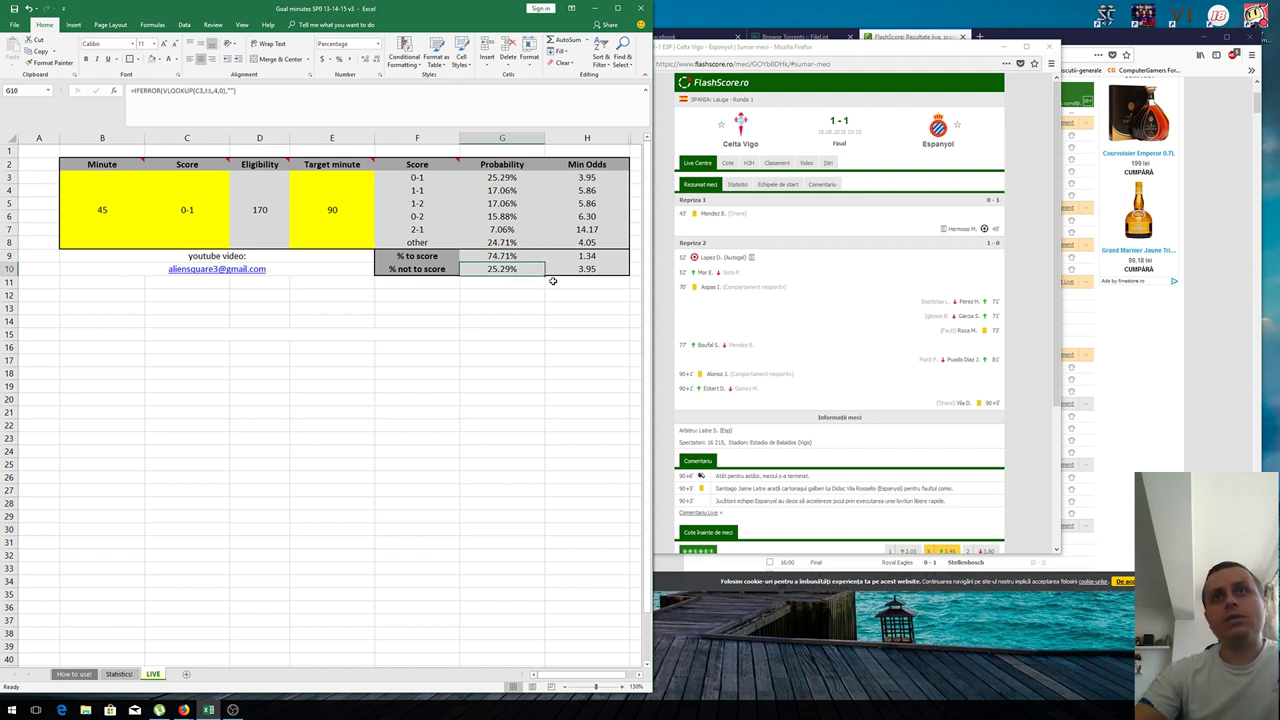
pyautogui.press('Left')
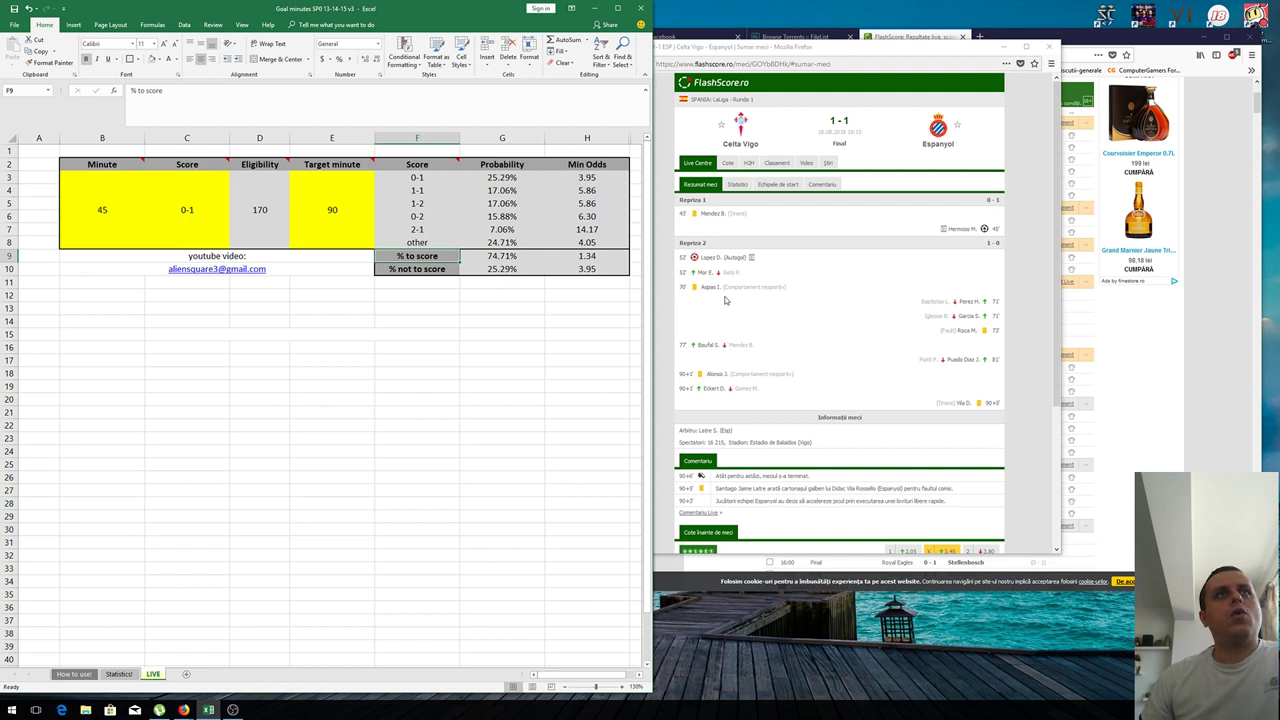
pyautogui.press('Down')
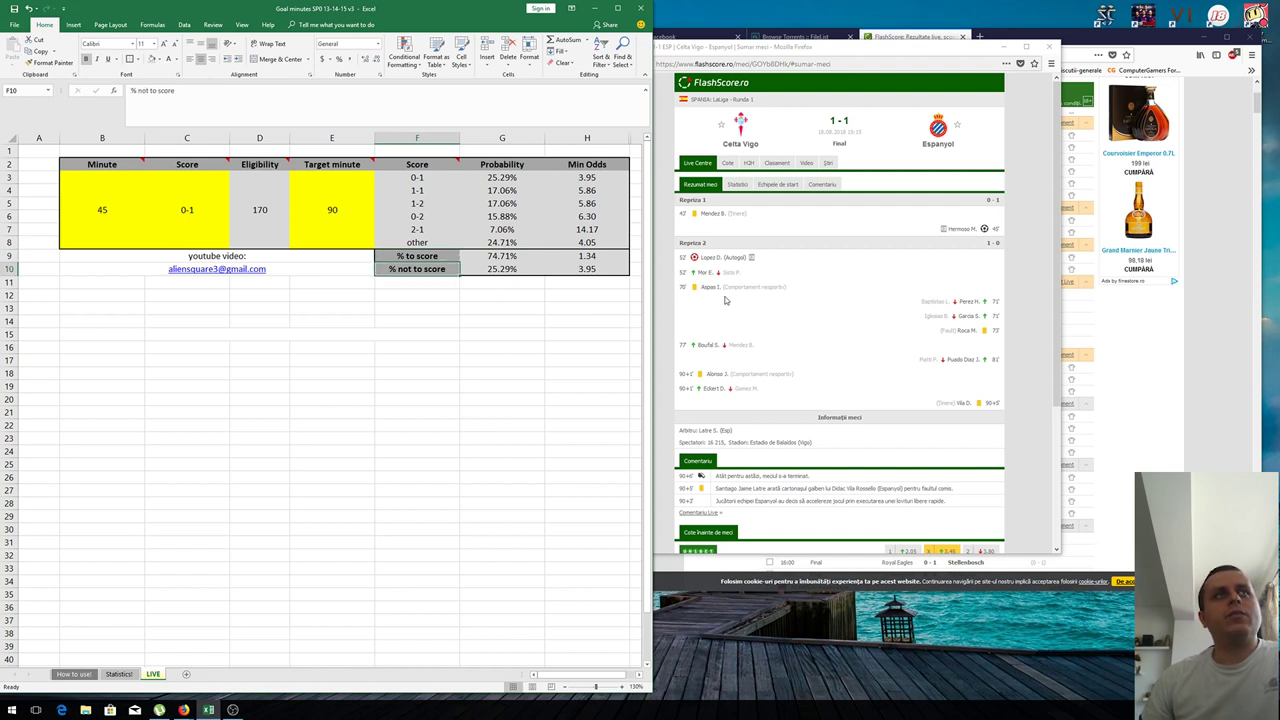
pyautogui.press('Left')
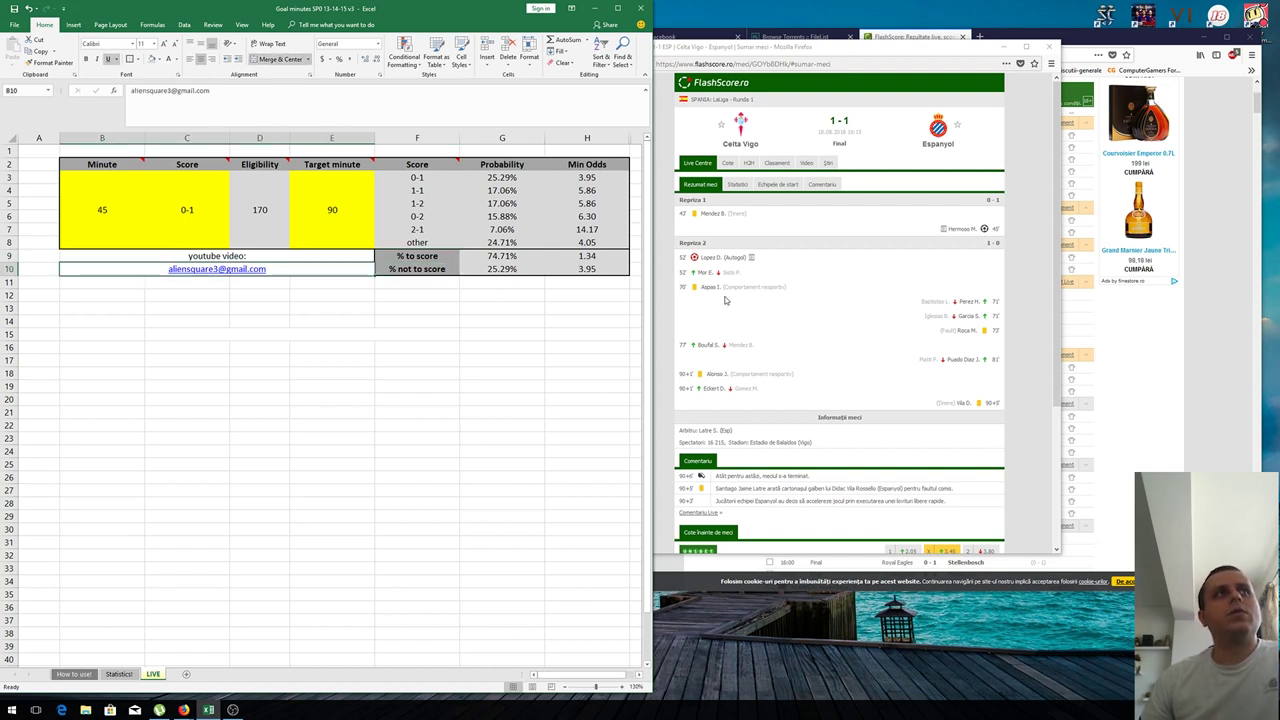